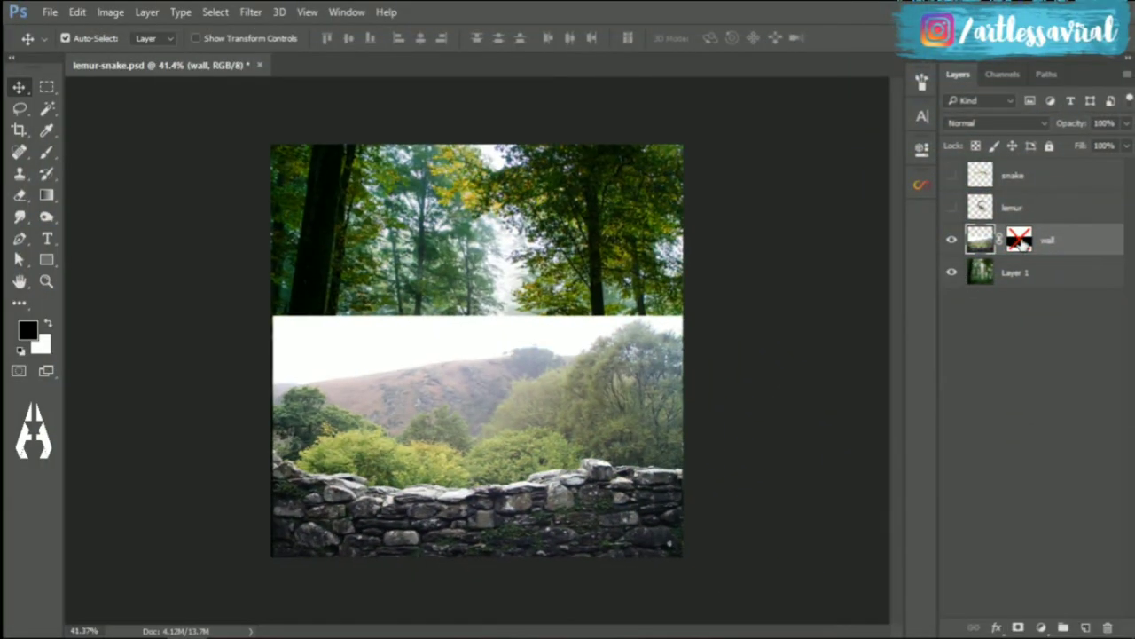
- Flip the stone wall horizontally and position it along the bottom of the scene
{"action": "left_click", "coordinate": [1022, 243], "text": "shift"}
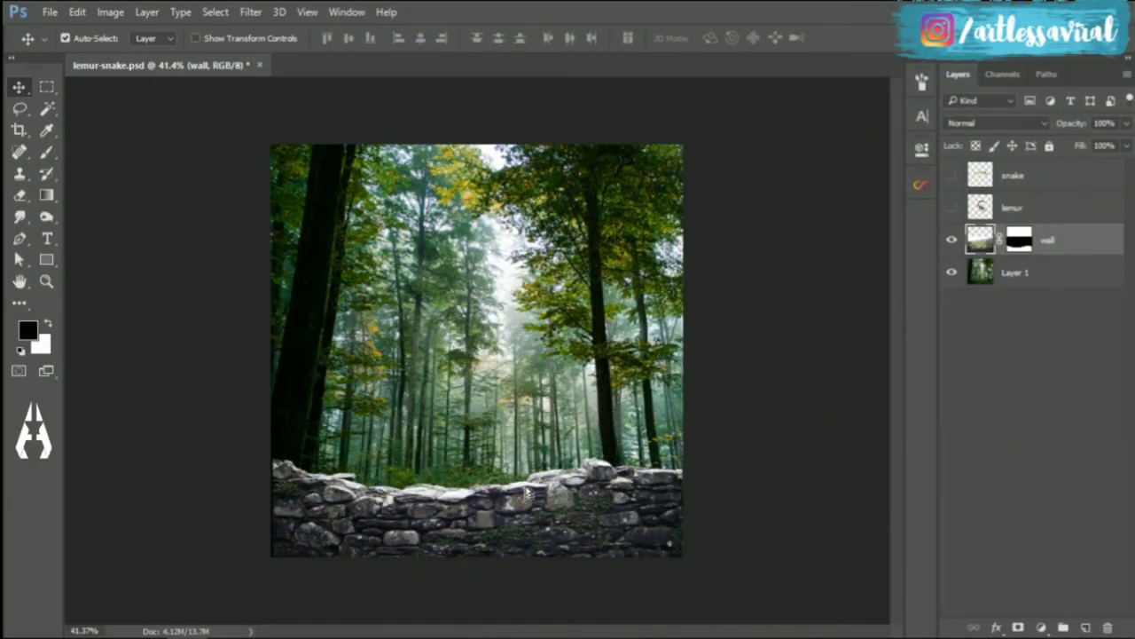
{"action": "key", "text": "ctrl+t"}
{"action": "right_click", "coordinate": [583, 199]}
{"action": "left_click", "coordinate": [621, 443]}
{"action": "left_click_drag", "start_coordinate": [615, 444], "coordinate": [619, 452]}
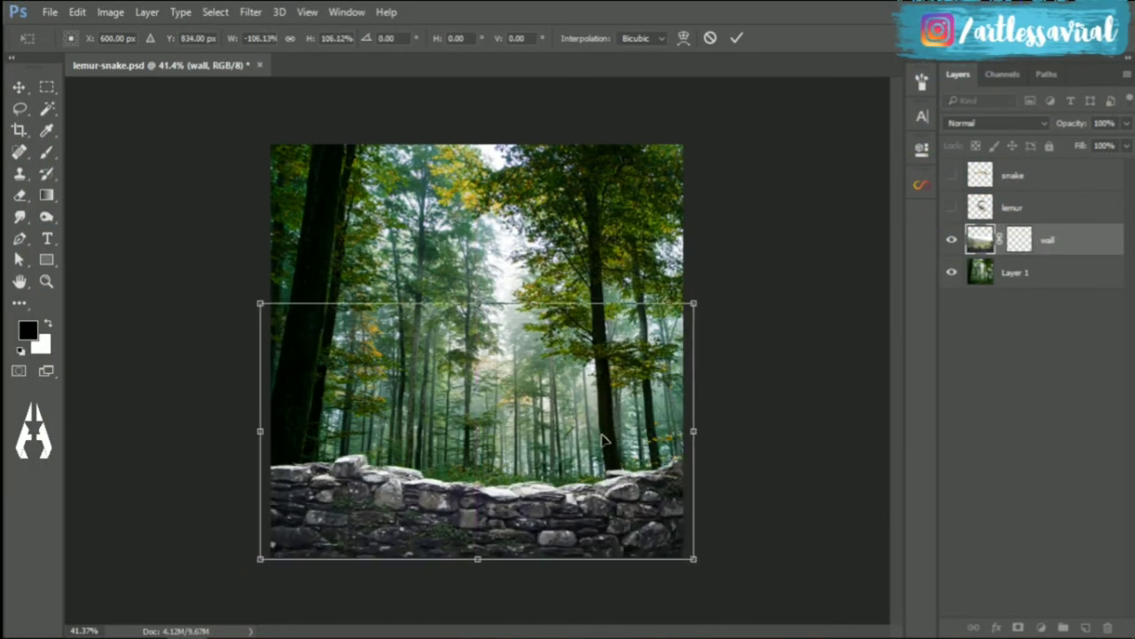
{"action": "key", "text": "Return"}
- Place the lemur on the wall and flip the snake above its tail
{"action": "left_click", "coordinate": [952, 206]}
{"action": "mouse_move", "coordinate": [497, 373]}
{"action": "left_mouse_down"}
{"action": "mouse_move", "coordinate": [451, 394]}
{"action": "mouse_move", "coordinate": [415, 438]}
{"action": "left_mouse_up"}
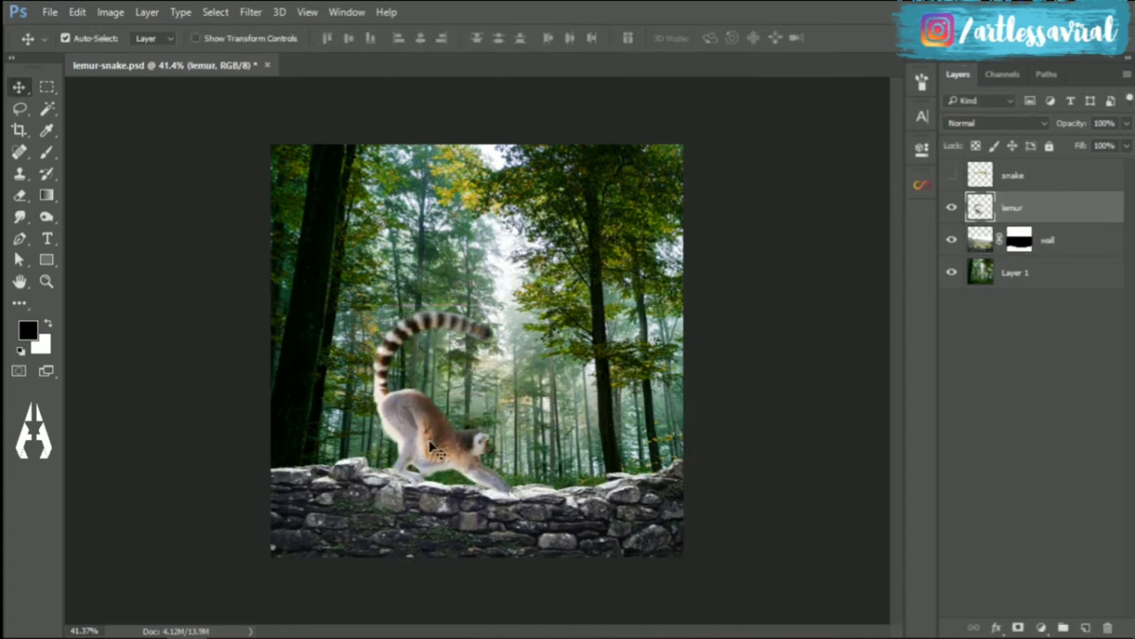
{"action": "left_click", "coordinate": [952, 175]}
{"action": "left_click", "coordinate": [1011, 175]}
{"action": "left_click_drag", "start_coordinate": [532, 330], "coordinate": [507, 348]}
{"action": "key", "text": "ctrl+t"}
{"action": "scroll", "coordinate": [547, 335], "scroll_direction": "up", "scroll_amount": 3}
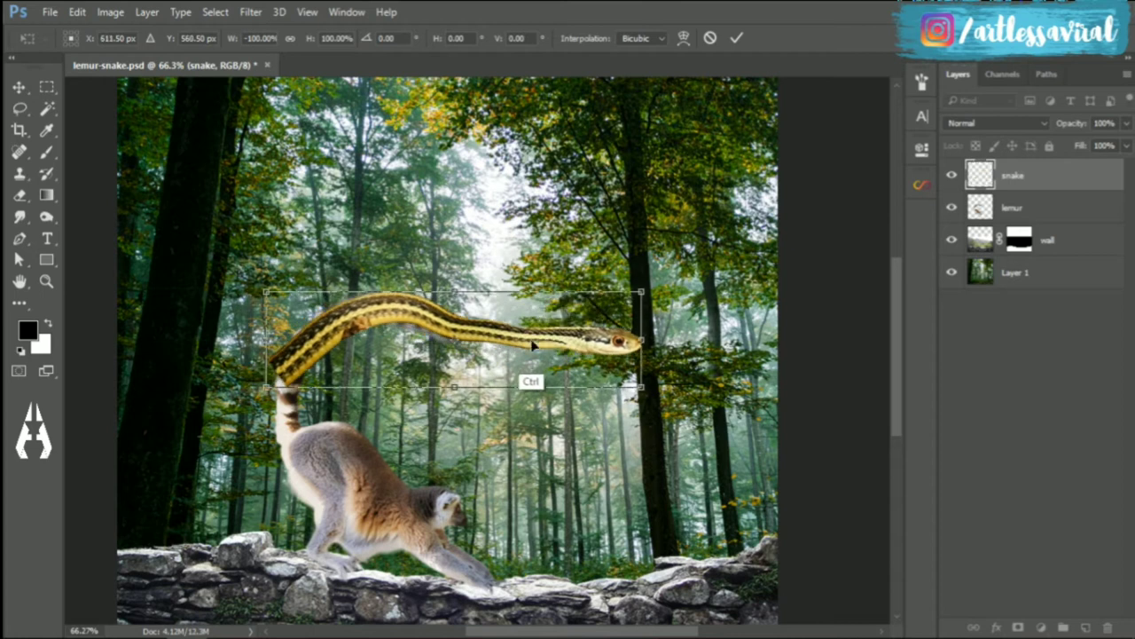
{"action": "left_click", "coordinate": [736, 38]}
- Puppet Warp the snake into a wavy curve and shrink it to fit the tail
{"action": "left_click", "coordinate": [77, 13]}
{"action": "left_click", "coordinate": [124, 373]}
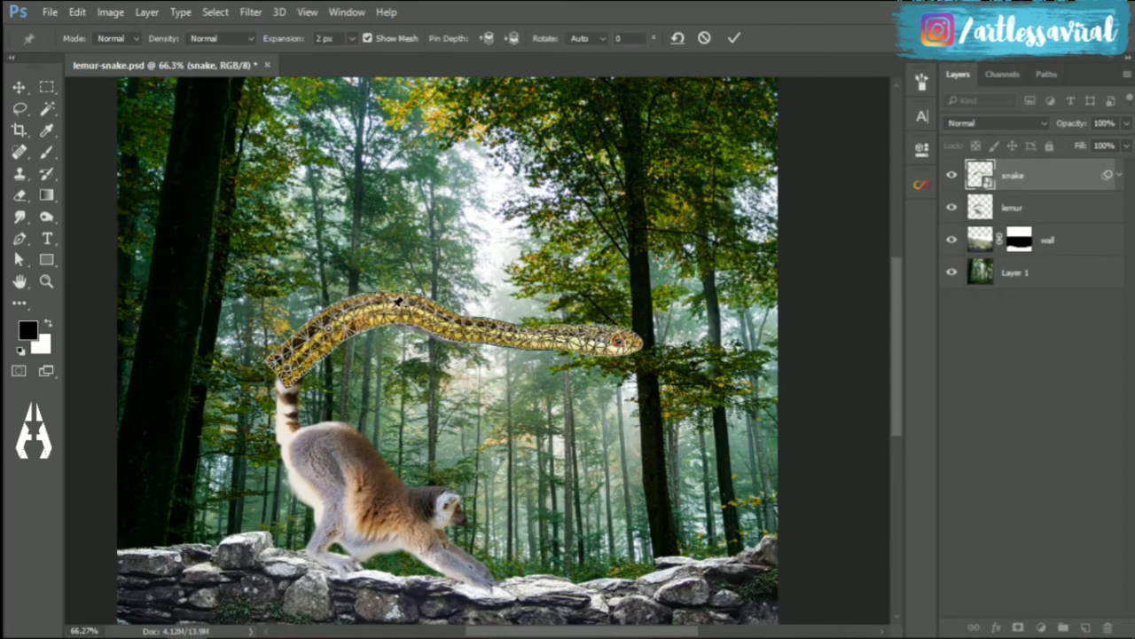
{"action": "left_click_drag", "start_coordinate": [621, 340], "coordinate": [602, 282]}
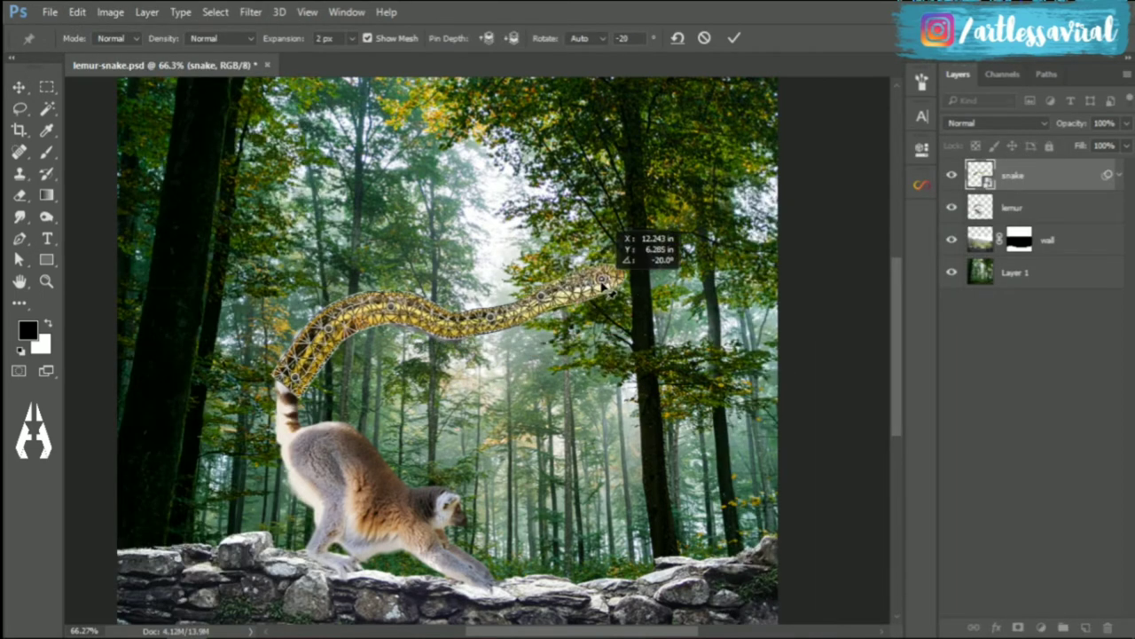
{"action": "left_click_drag", "start_coordinate": [492, 318], "coordinate": [599, 284]}
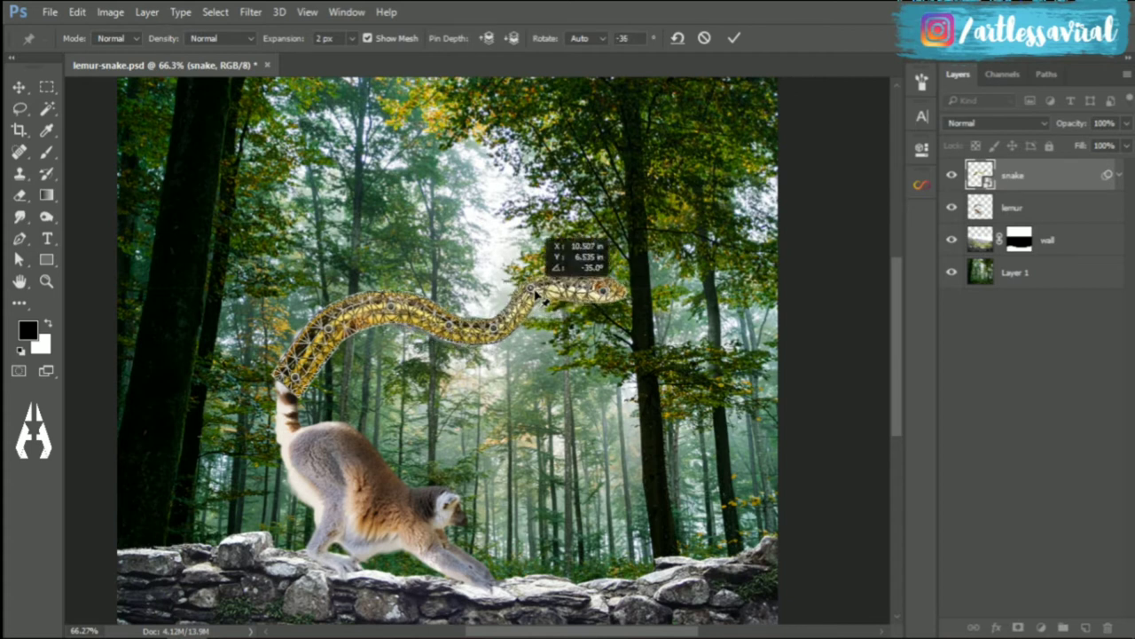
{"action": "key", "text": "Return"}
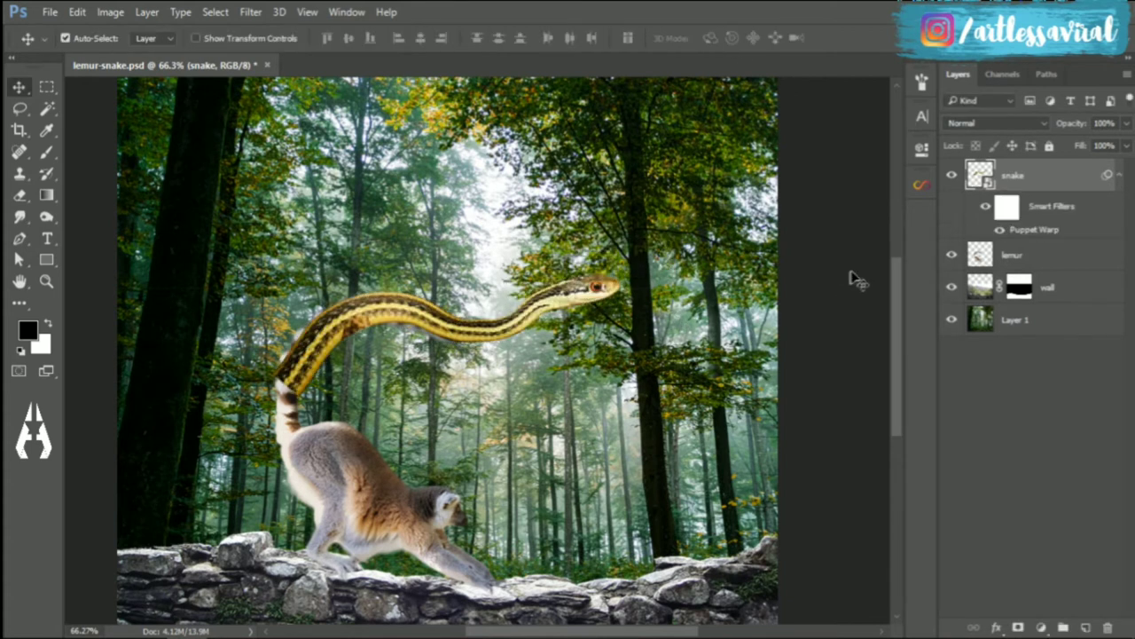
{"action": "key", "text": "ctrl+t"}
{"action": "left_click_drag", "start_coordinate": [266, 390], "coordinate": [278, 383]}
{"action": "left_click", "coordinate": [572, 38]}
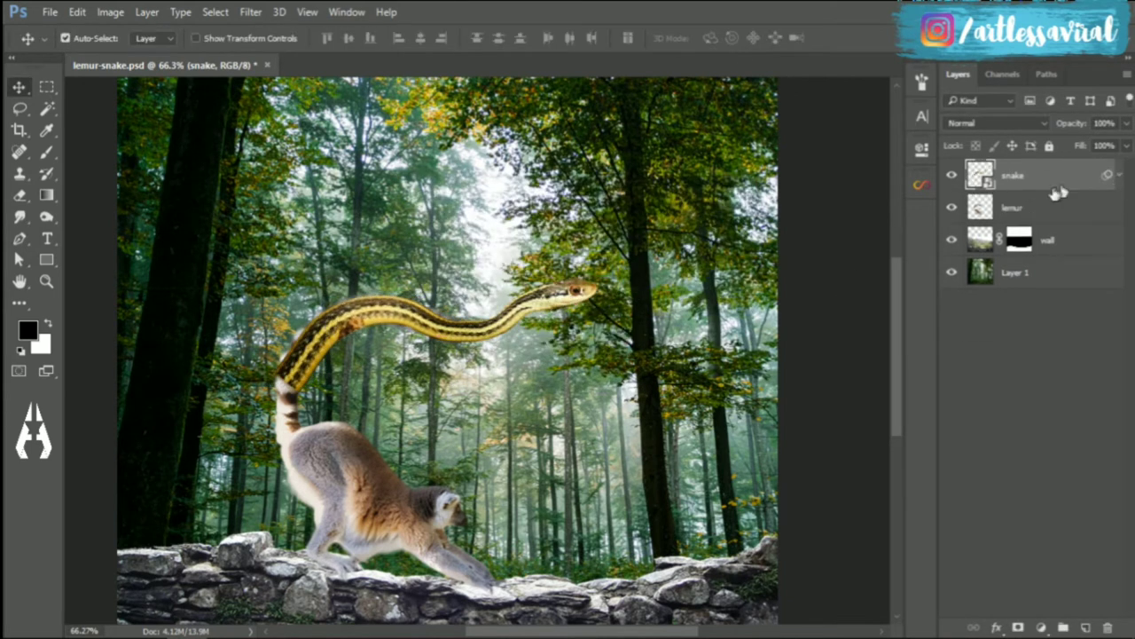
- Add layer masks to the snake and the lemur to blend the tail join
{"action": "left_click", "coordinate": [1017, 627]}
{"action": "key", "text": "x"}
{"action": "scroll", "coordinate": [360, 385], "scroll_direction": "up", "scroll_amount": 3}
{"action": "key", "text": "b"}
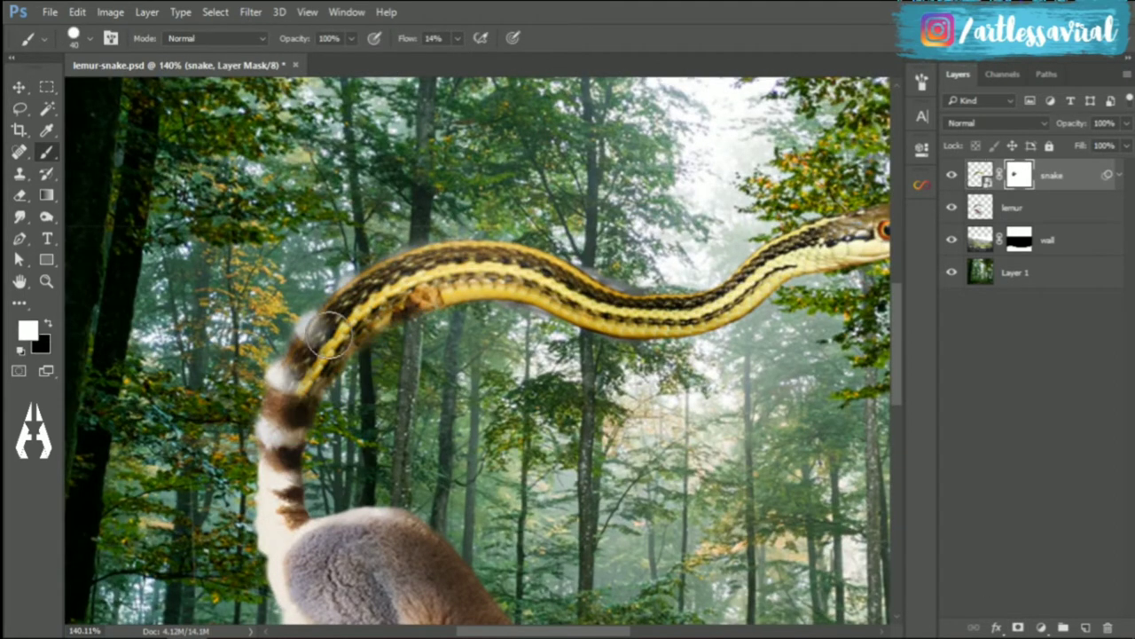
{"action": "left_click", "coordinate": [1012, 207]}
{"action": "left_click", "coordinate": [1018, 627]}
{"action": "scroll", "coordinate": [437, 284], "scroll_direction": "down", "scroll_amount": 5}
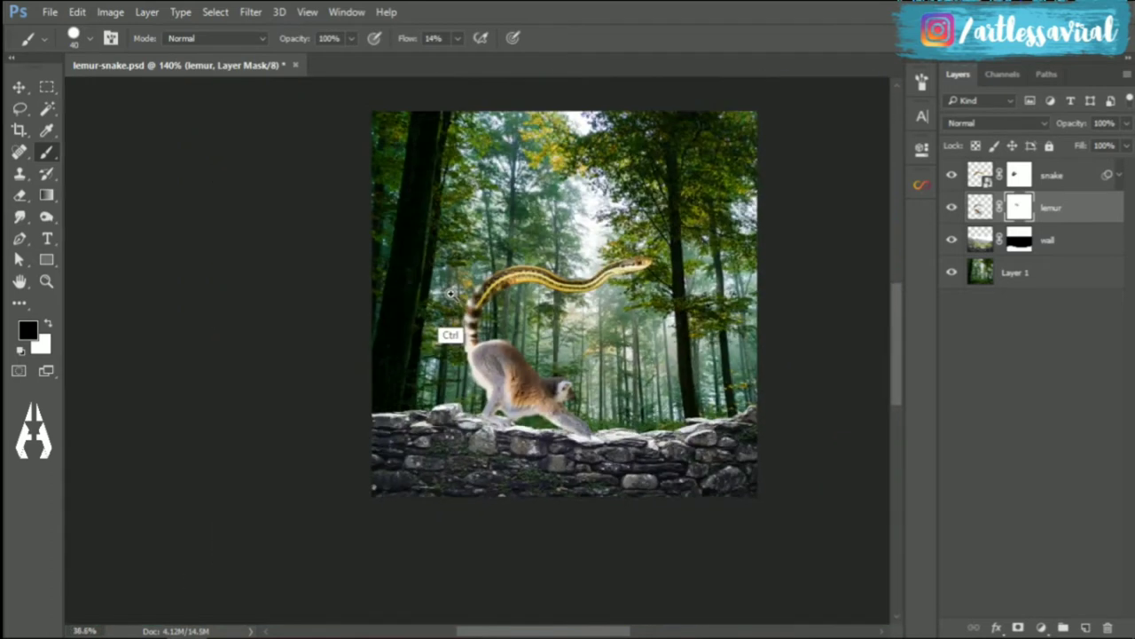
{"action": "scroll", "coordinate": [437, 284], "scroll_direction": "up", "scroll_amount": 2}
- Convert the wall layer to a smart object
{"action": "left_click", "coordinate": [1051, 175]}
{"action": "key", "text": "v"}
{"action": "left_click", "coordinate": [1075, 242]}
{"action": "right_click", "coordinate": [1075, 241]}
{"action": "left_click", "coordinate": [878, 315]}
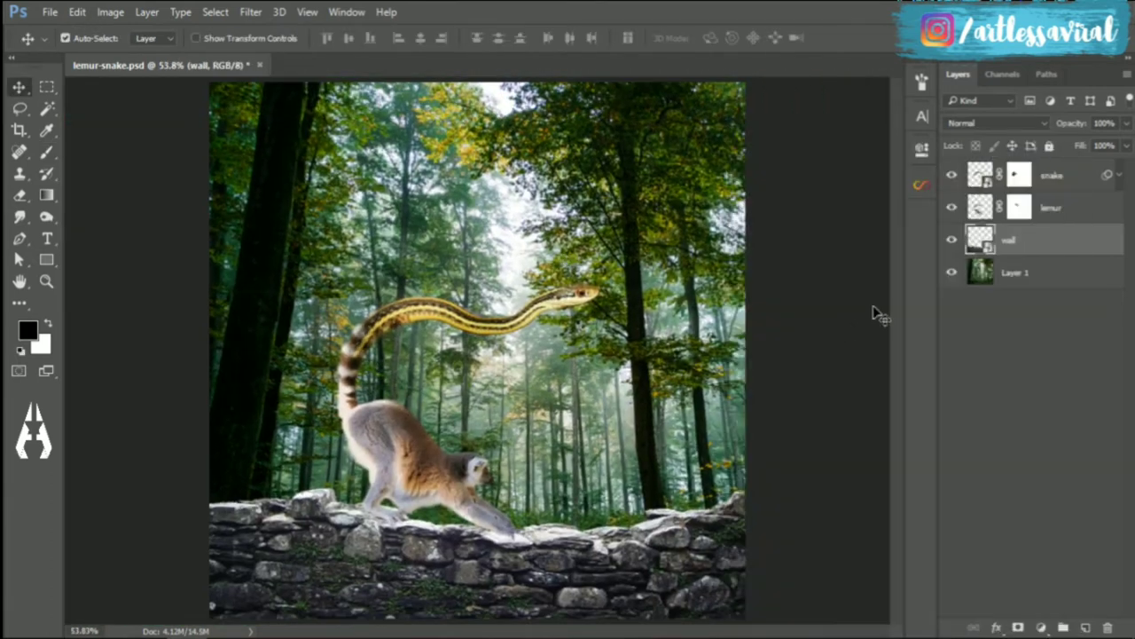
- Add an Exposure adjustment clipped to the wall at -2.50
{"action": "left_click", "coordinate": [1042, 627]}
{"action": "left_click", "coordinate": [1007, 387]}
{"action": "left_click", "coordinate": [775, 426]}
{"action": "left_click_drag", "start_coordinate": [779, 237], "coordinate": [744, 240]}
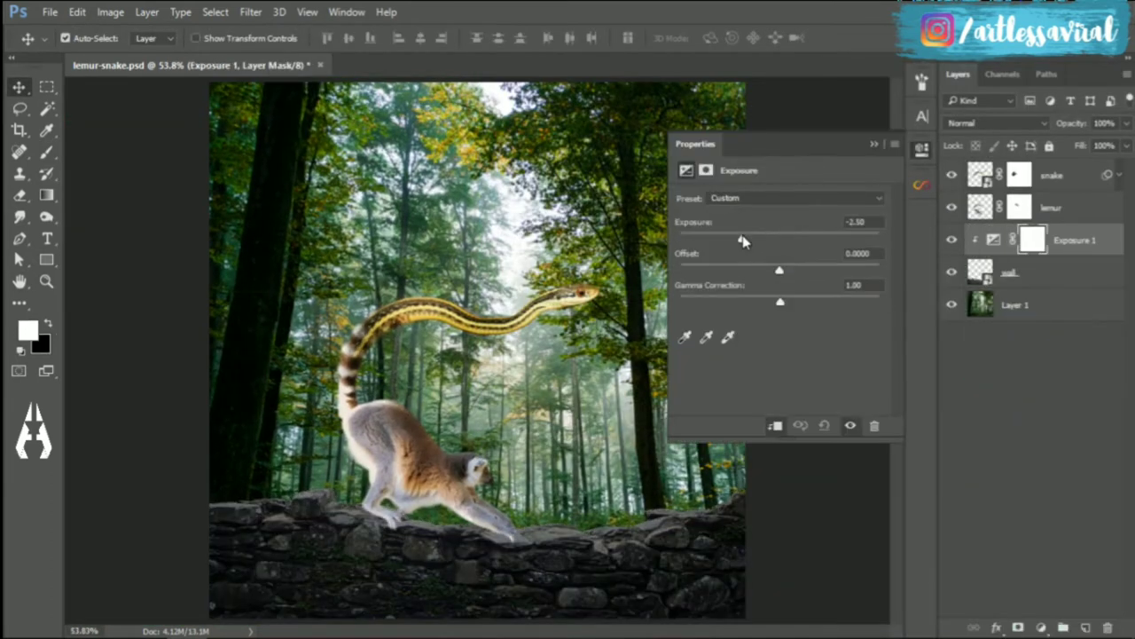
- Make the forest a smart object and grade it in Camera Raw: Temperature +12, Exposure -1.05
{"action": "left_click", "coordinate": [875, 144]}
{"action": "right_click", "coordinate": [1020, 305]}
{"action": "left_click", "coordinate": [633, 322]}
{"action": "left_click", "coordinate": [251, 11]}
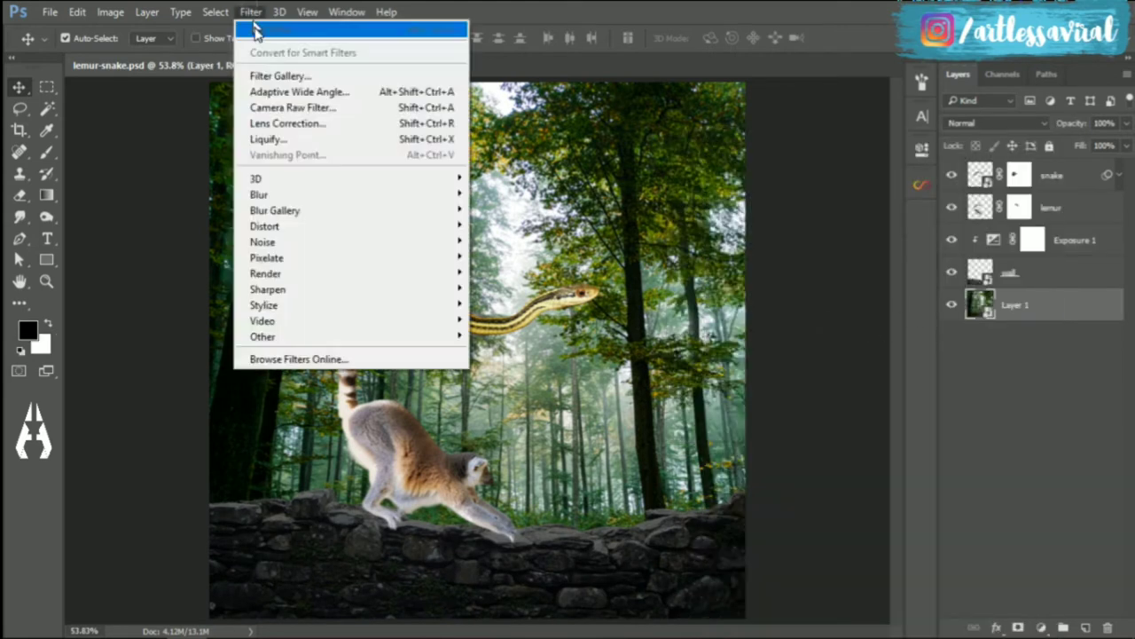
{"action": "left_click", "coordinate": [288, 107]}
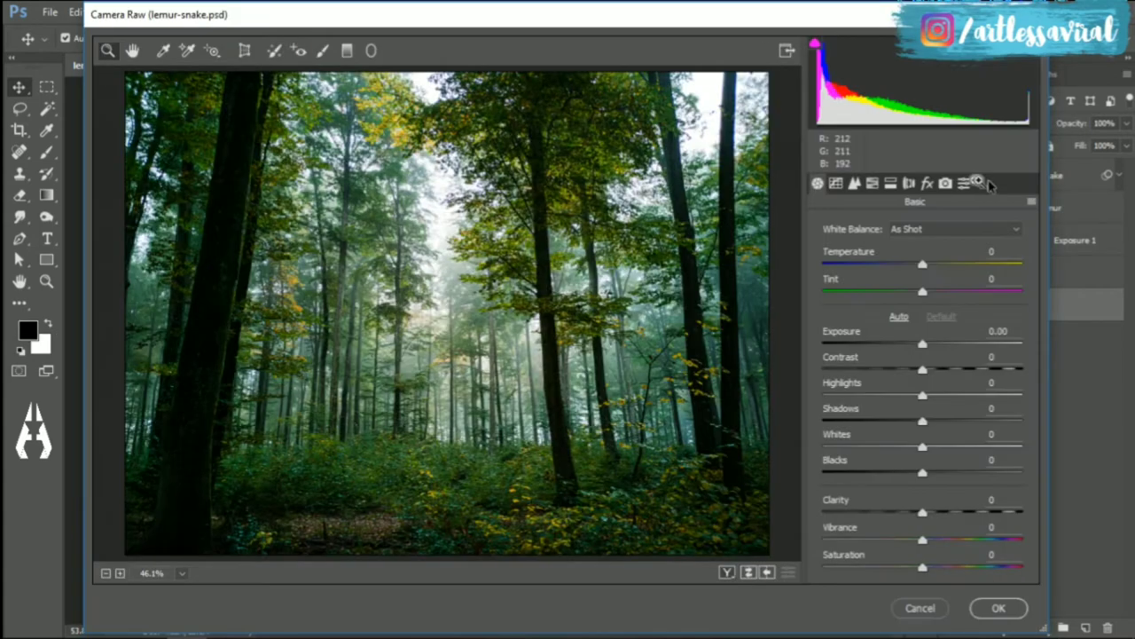
{"action": "mouse_move", "coordinate": [922, 263]}
{"action": "left_mouse_down"}
{"action": "mouse_move", "coordinate": [934, 263]}
{"action": "mouse_move", "coordinate": [899, 291]}
{"action": "left_mouse_up"}
{"action": "left_click_drag", "start_coordinate": [923, 343], "coordinate": [903, 346]}
{"action": "mouse_move", "coordinate": [923, 394]}
{"action": "left_mouse_down"}
{"action": "mouse_move", "coordinate": [942, 395]}
{"action": "mouse_move", "coordinate": [909, 421]}
{"action": "mouse_move", "coordinate": [945, 446]}
{"action": "mouse_move", "coordinate": [938, 474]}
{"action": "left_mouse_up"}
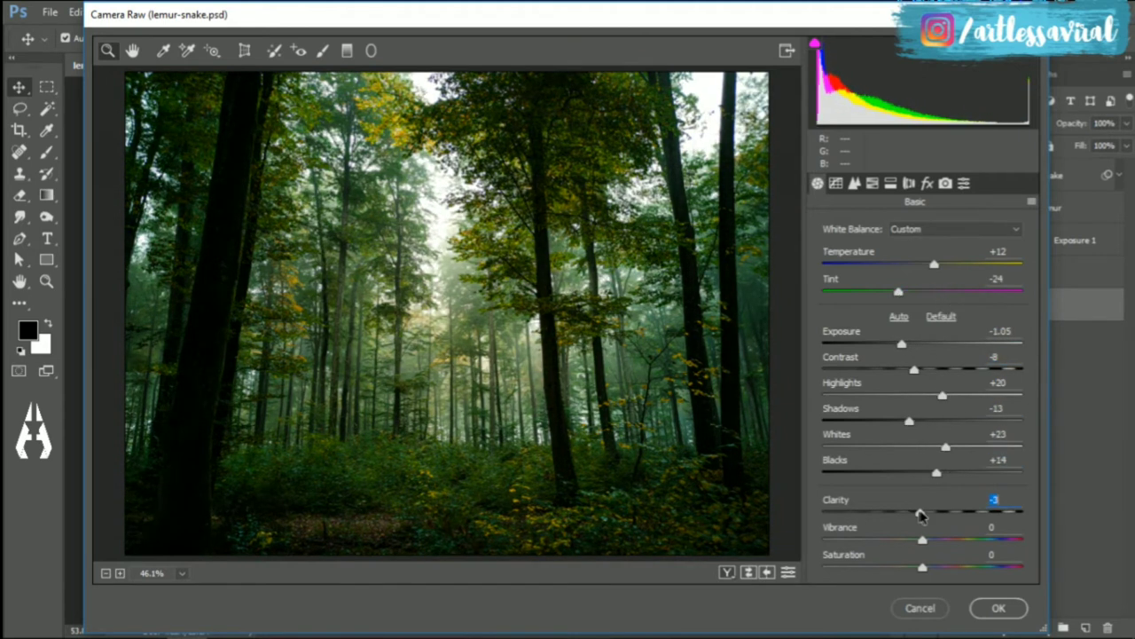
{"action": "left_click", "coordinate": [992, 608]}
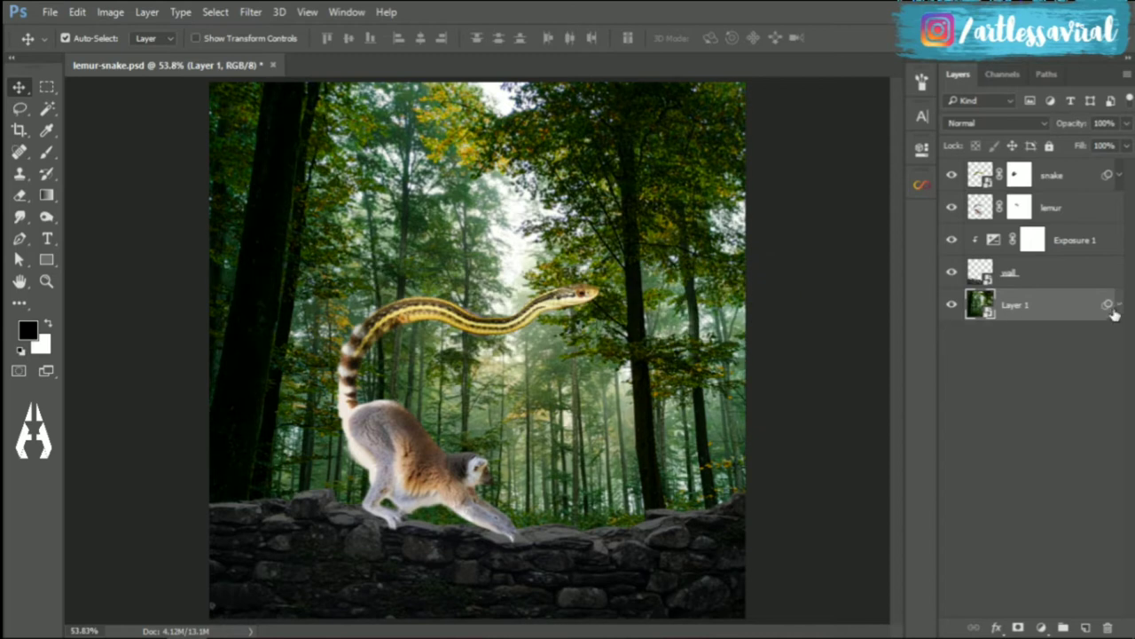
{"action": "type", "text": "bg"}
- Group the layers into 'wall', 'bg' and a lemur-and-snake mutant animal group
{"action": "key", "text": "ctrl+g"}
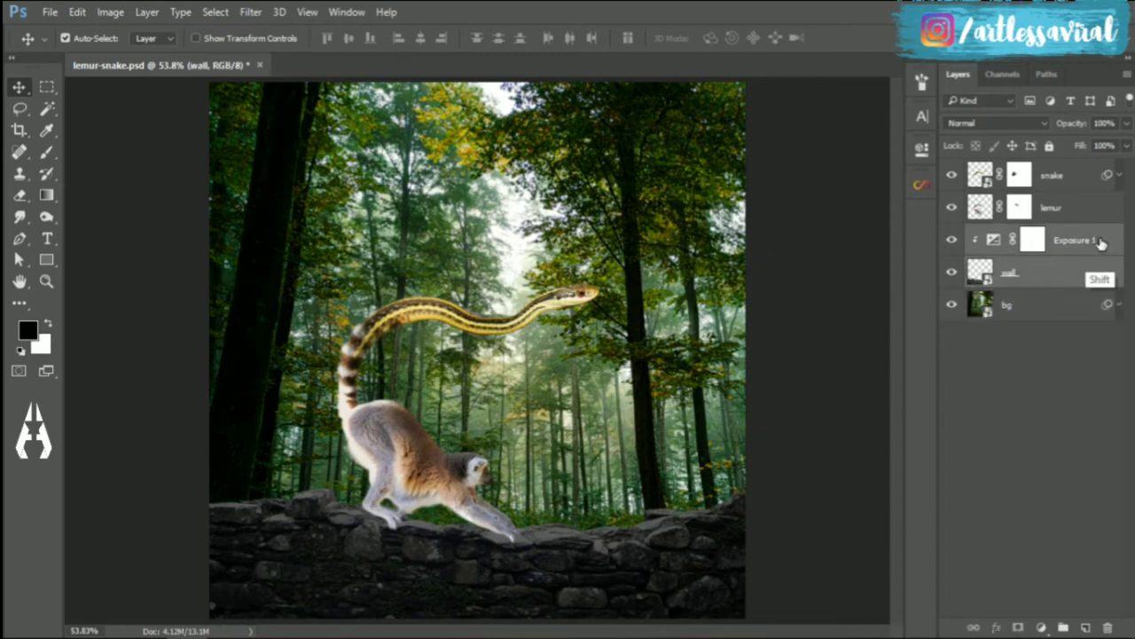
{"action": "type", "text": "wall"}
{"action": "key", "text": "Return"}
{"action": "left_click", "coordinate": [1007, 257]}
{"action": "key", "text": "ctrl+g"}
{"action": "type", "text": "bg"}
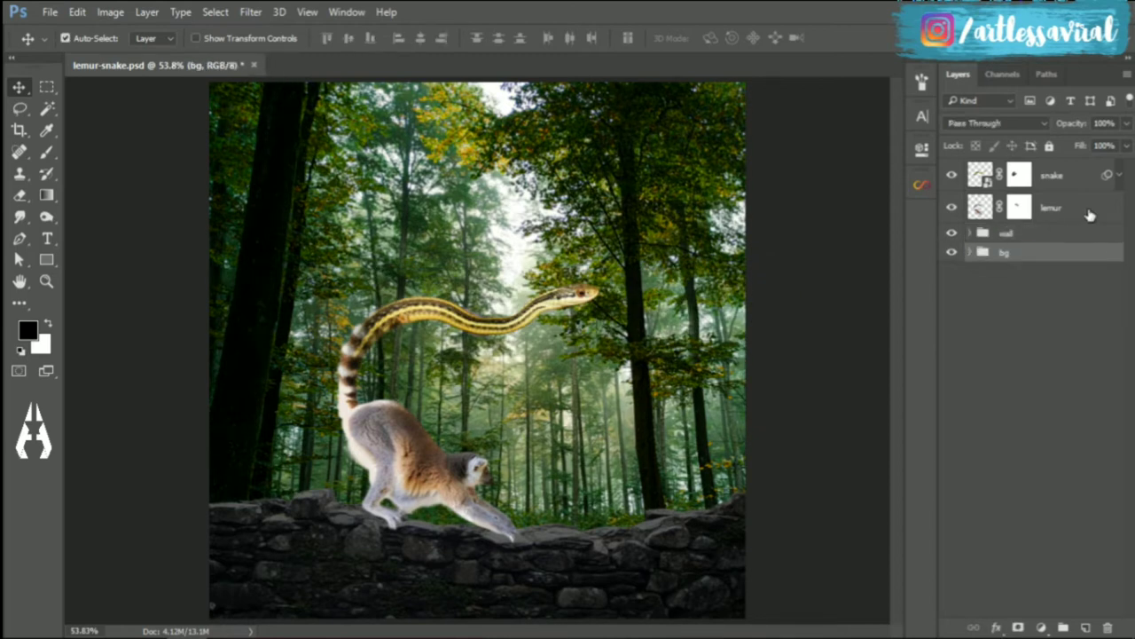
{"action": "left_click", "coordinate": [1090, 215]}
{"action": "key", "text": "ctrl+g"}
{"action": "double_click", "coordinate": [1044, 209]}
{"action": "key", "text": "ctrl+g"}
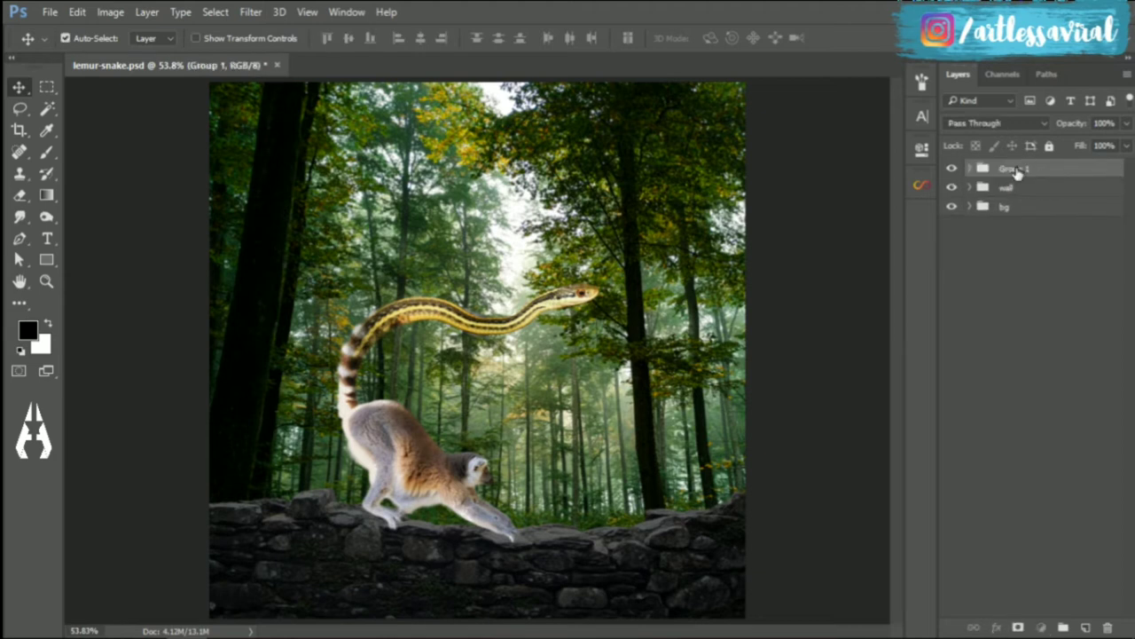
{"action": "type", "text": "mutant animal"}
- Hide the mutant animal group and brighten the wall's top edge with a clipped, inverted-mask Curves layer
{"action": "left_click", "coordinate": [951, 168]}
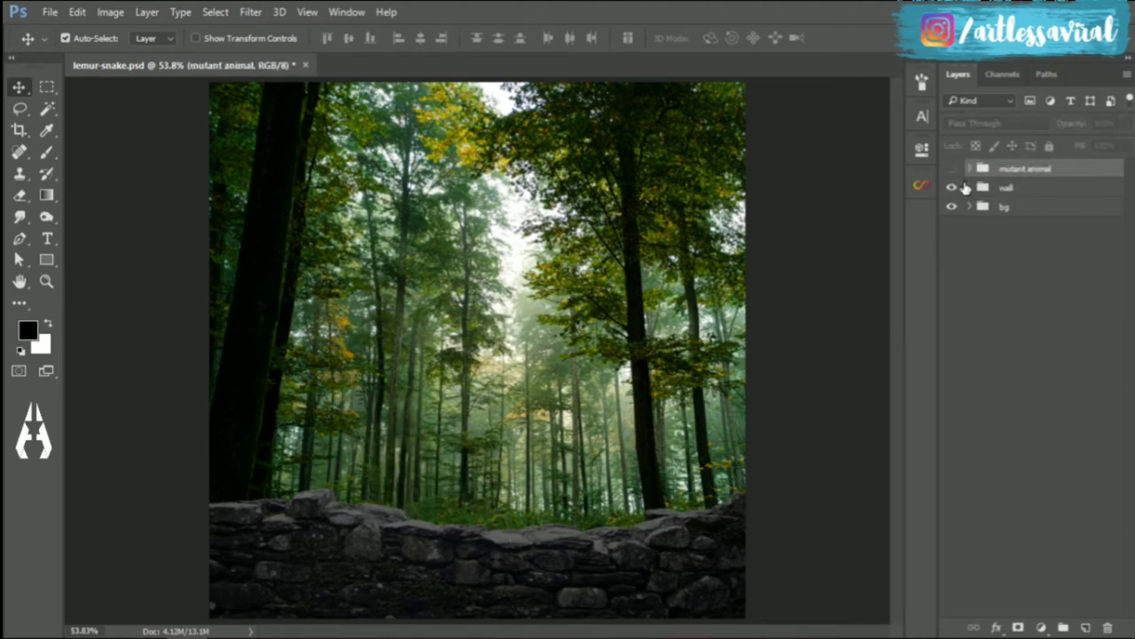
{"action": "left_click", "coordinate": [983, 211], "text": "alt"}
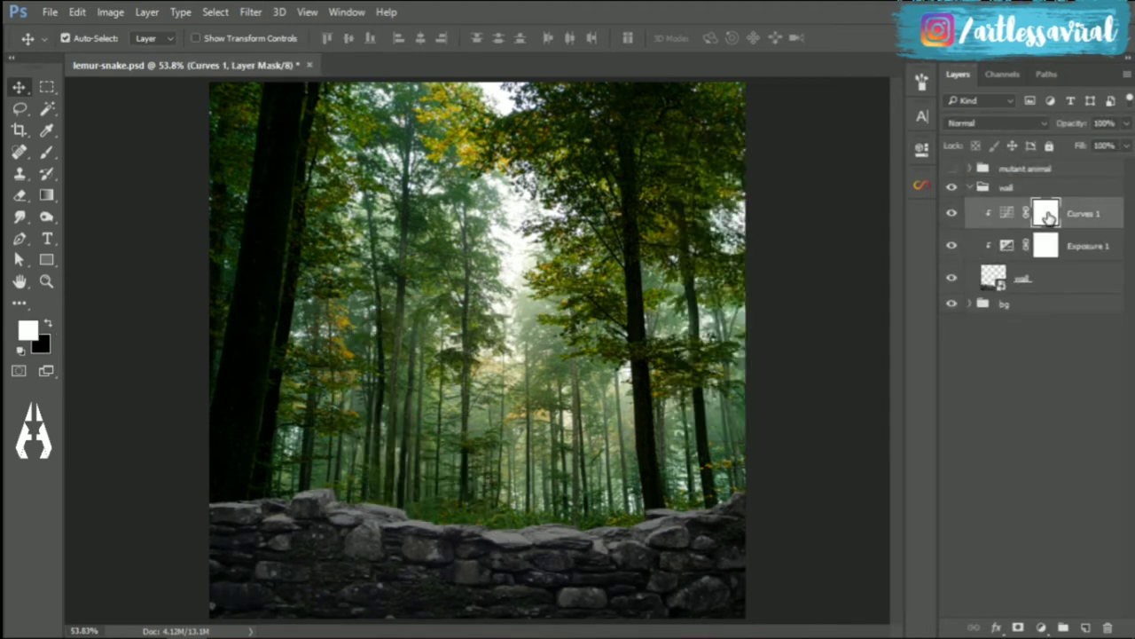
{"action": "key", "text": "ctrl+i"}
{"action": "key", "text": "b"}
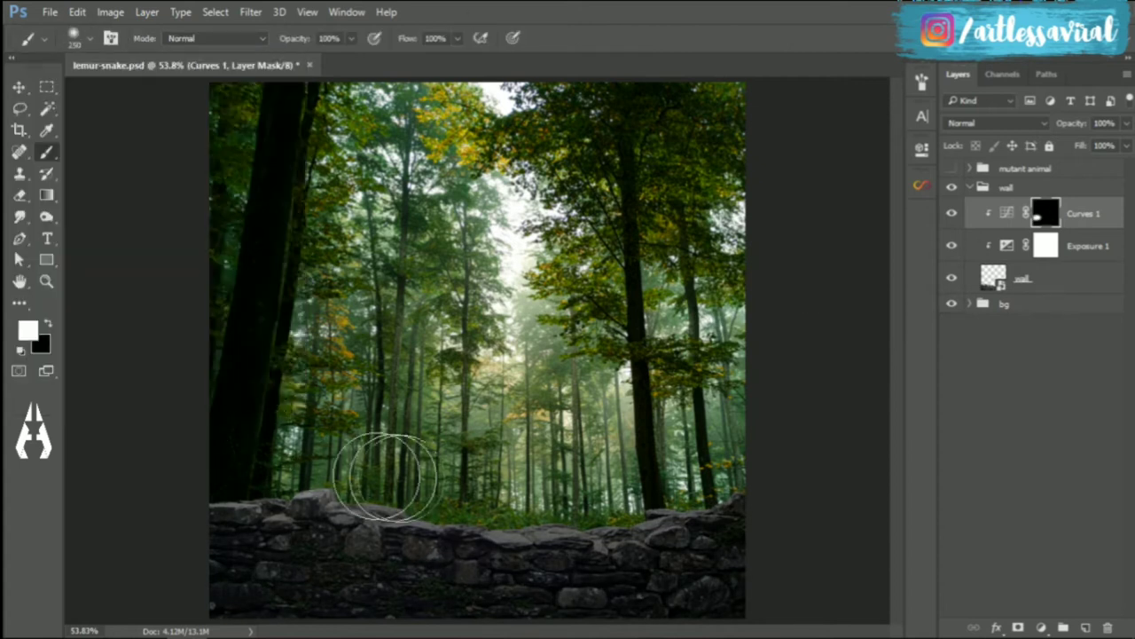
{"action": "left_click_drag", "start_coordinate": [385, 477], "coordinate": [556, 497]}
- Select the forest highlights with Color Range and copy them to a new layer
{"action": "key", "text": "v"}
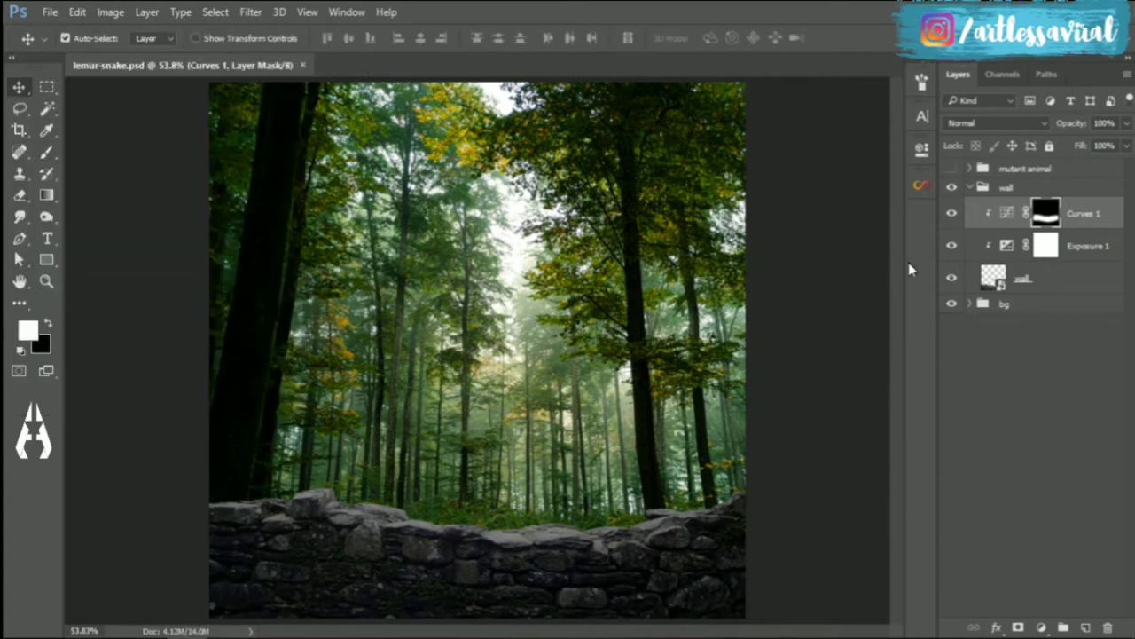
{"action": "left_click", "coordinate": [215, 12]}
{"action": "left_click", "coordinate": [249, 168]}
{"action": "left_click", "coordinate": [763, 113]}
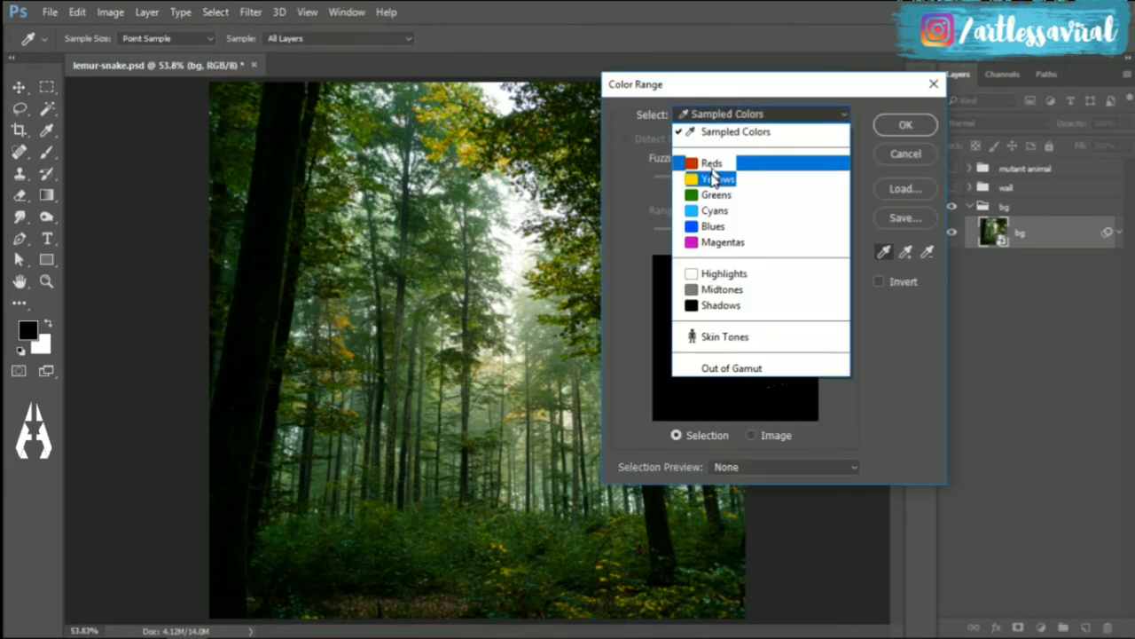
{"action": "left_click", "coordinate": [721, 272]}
{"action": "mouse_move", "coordinate": [776, 229]}
{"action": "left_mouse_down"}
{"action": "mouse_move", "coordinate": [792, 234]}
{"action": "mouse_move", "coordinate": [782, 233]}
{"action": "left_mouse_up"}
{"action": "left_click_drag", "start_coordinate": [685, 183], "coordinate": [668, 184]}
{"action": "left_click_drag", "start_coordinate": [780, 235], "coordinate": [783, 233]}
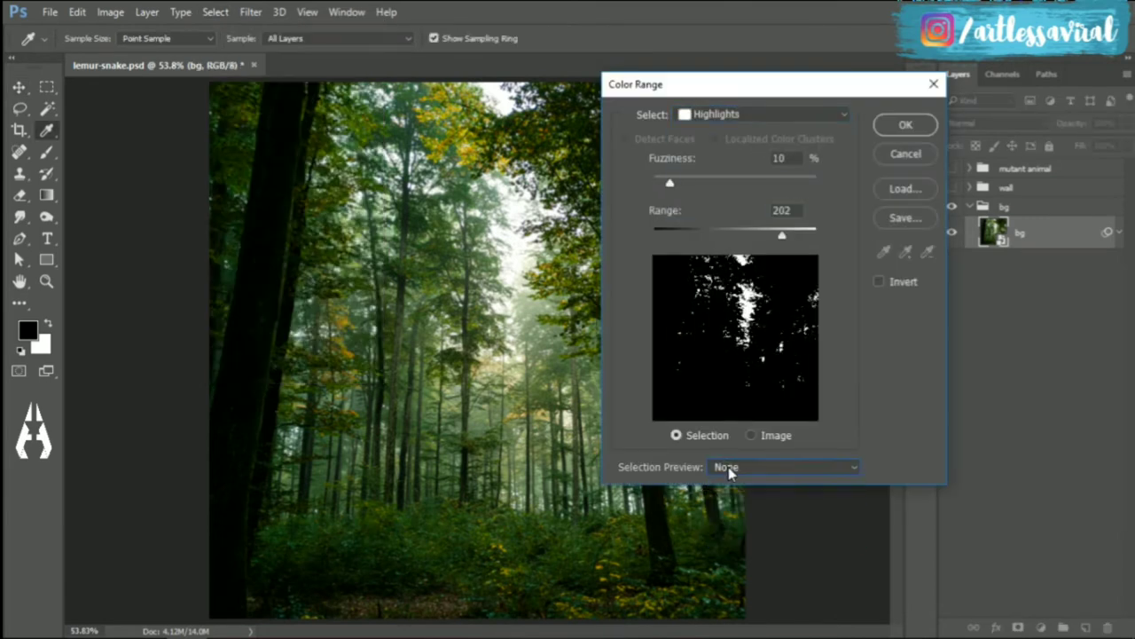
{"action": "left_click", "coordinate": [728, 467]}
{"action": "left_click", "coordinate": [728, 502]}
{"action": "left_click", "coordinate": [906, 124]}
{"action": "key", "text": "ctrl+j"}
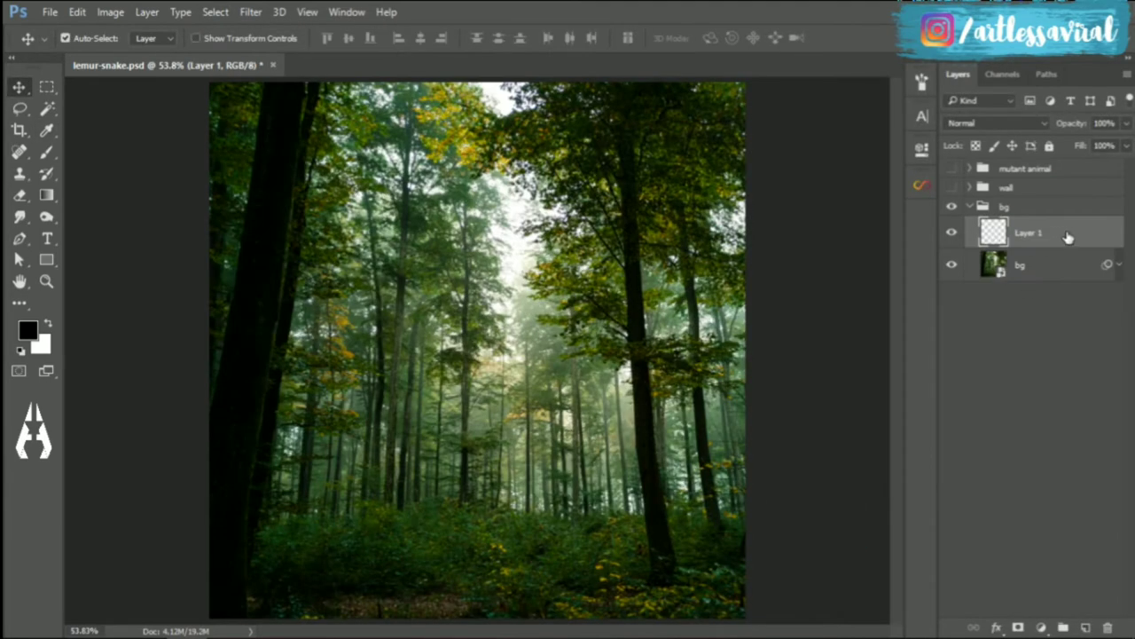
- Make the highlights a smart object and apply a 100-amount Zoom radial blur centred on the sky
{"action": "right_click", "coordinate": [1068, 237]}
{"action": "left_click", "coordinate": [824, 323]}
{"action": "left_click", "coordinate": [252, 12]}
{"action": "left_click", "coordinate": [499, 298]}
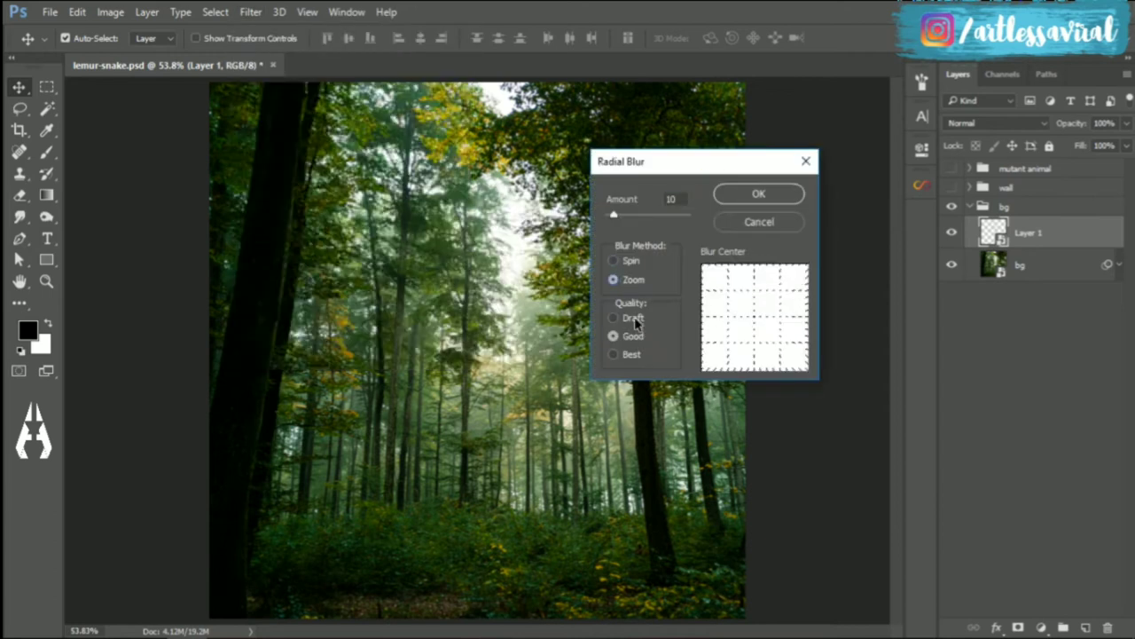
{"action": "left_click", "coordinate": [635, 320]}
{"action": "left_click_drag", "start_coordinate": [613, 214], "coordinate": [688, 214]}
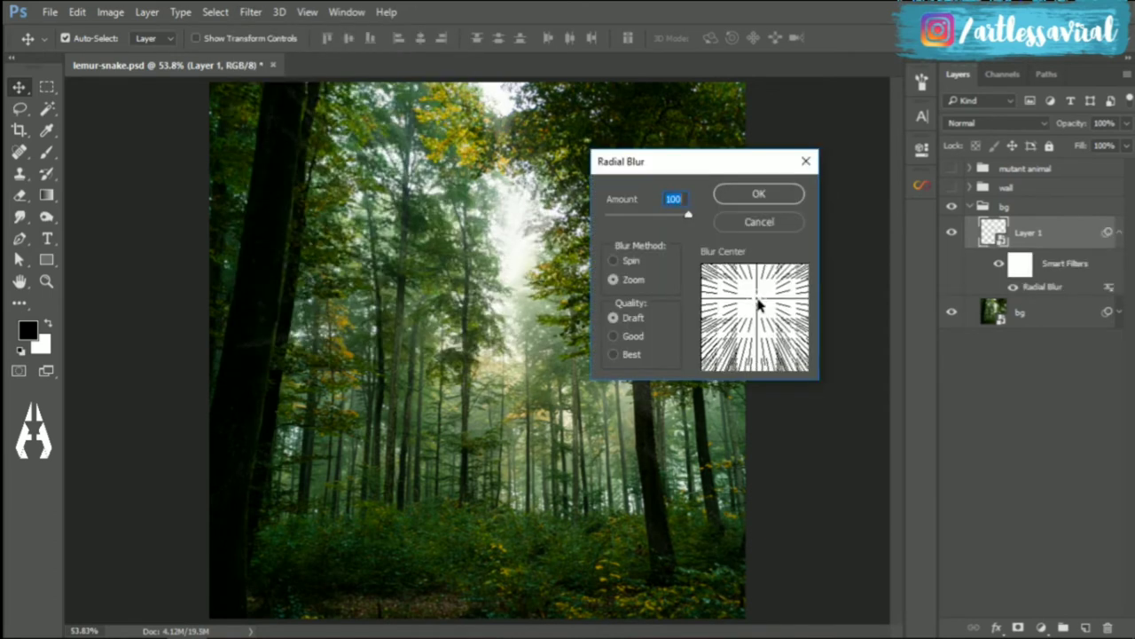
{"action": "left_click_drag", "start_coordinate": [756, 305], "coordinate": [768, 251]}
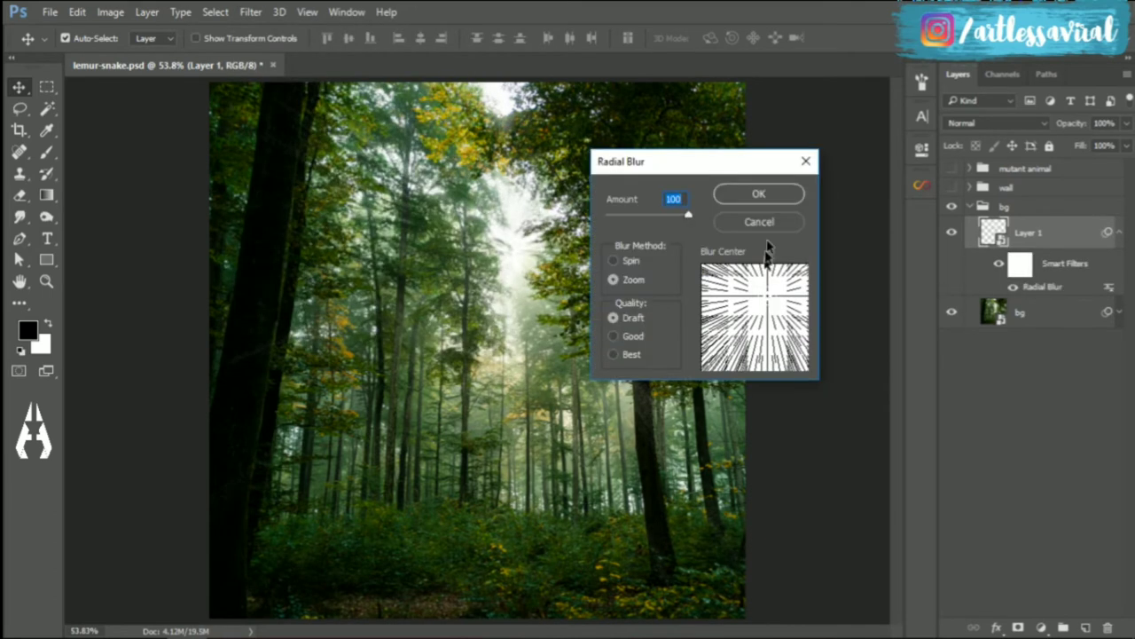
{"action": "left_click", "coordinate": [761, 301]}
- Duplicate the rays, combine both copies into one smart object, and add a Solid Color fill
{"action": "key", "text": "Return"}
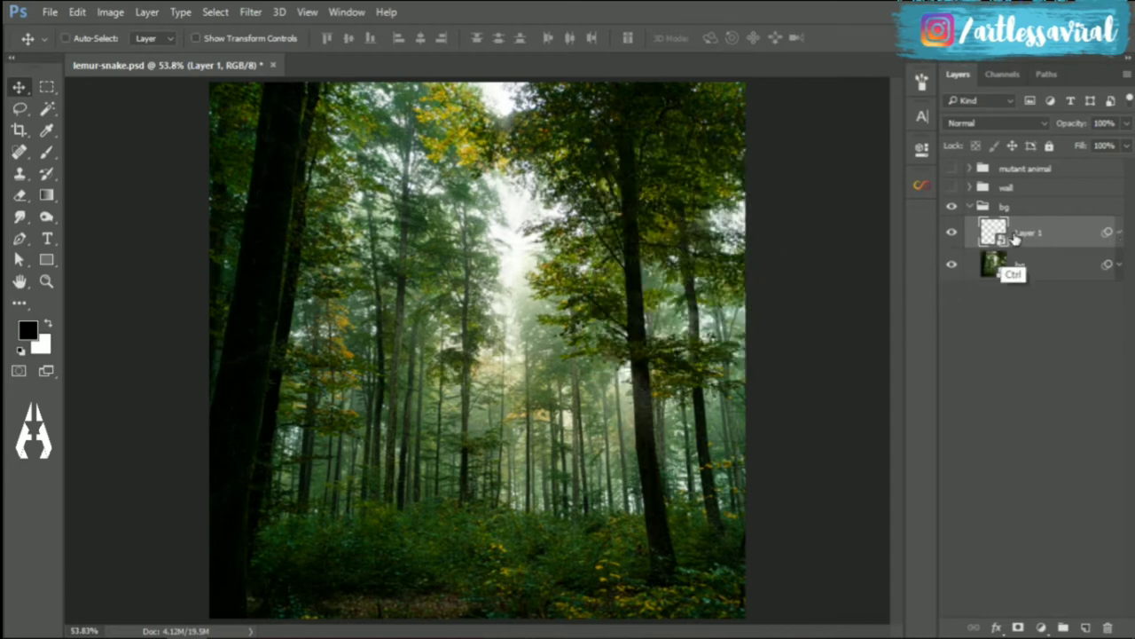
{"action": "left_click", "coordinate": [1020, 265], "text": "ctrl"}
{"action": "right_click", "coordinate": [1059, 257]}
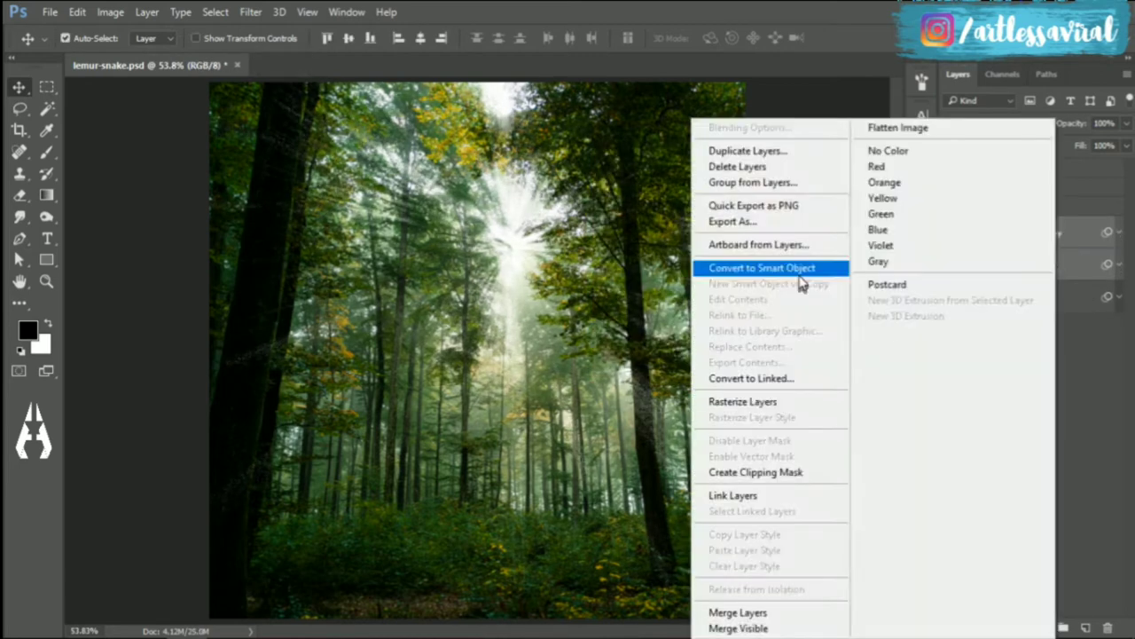
{"action": "left_click", "coordinate": [799, 268]}
{"action": "left_click", "coordinate": [1041, 627]}
{"action": "left_click", "coordinate": [1020, 274]}
- Make the fill yellow and clip it to the light-ray layer
{"action": "left_click", "coordinate": [853, 163]}
{"action": "left_click", "coordinate": [1029, 146]}
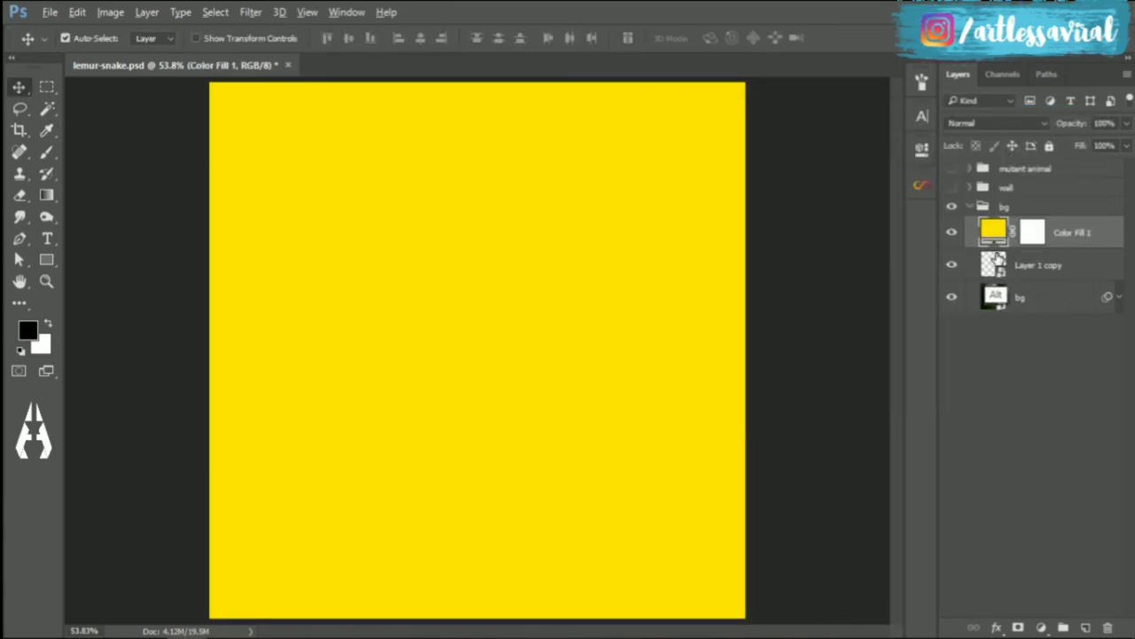
{"action": "left_click", "coordinate": [998, 250], "text": "alt"}
{"action": "double_click", "coordinate": [1007, 231]}
{"action": "key", "text": "Return"}
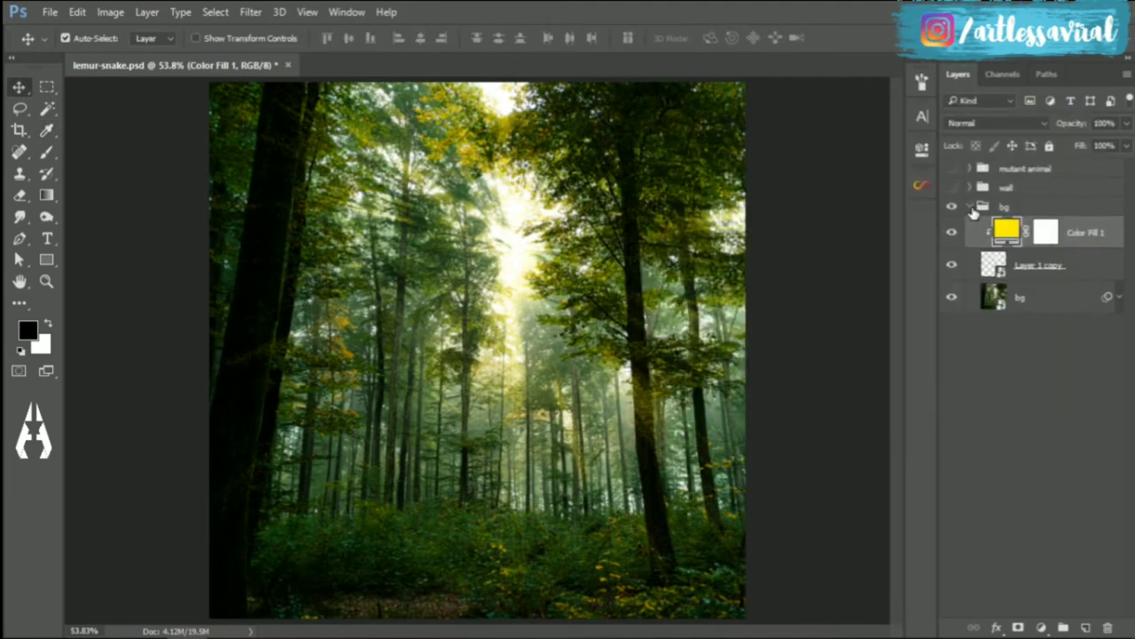
- Paint soft yellow light spots on the trees and along the forest floor on a new layer
{"action": "left_click", "coordinate": [1085, 627]}
{"action": "key", "text": "b"}
{"action": "left_click", "coordinate": [27, 330]}
{"action": "key", "text": "Return"}
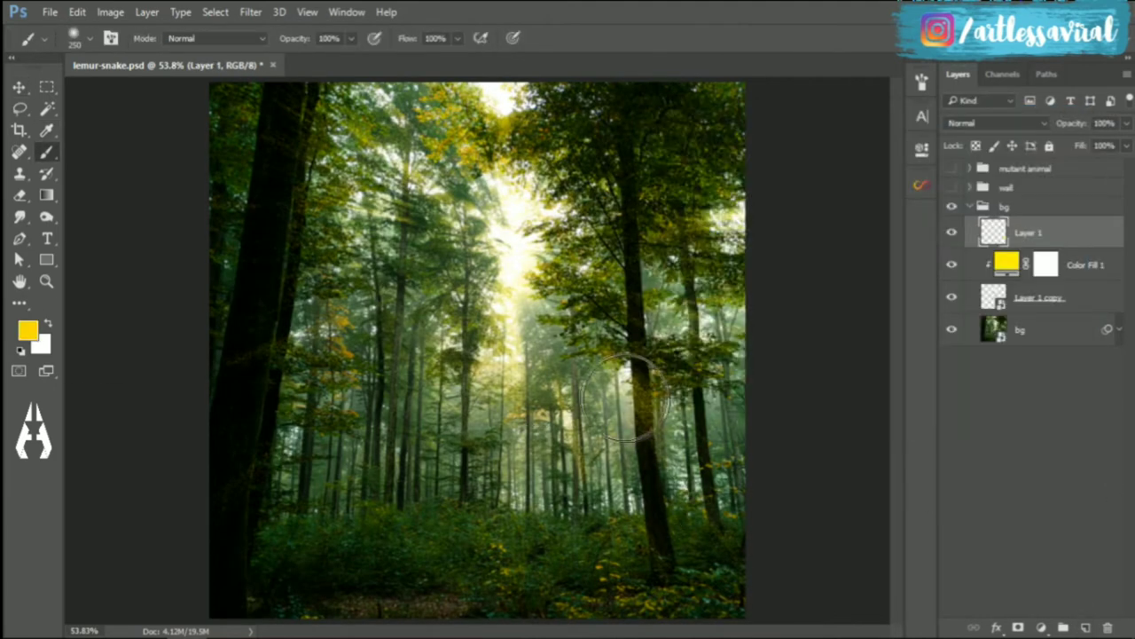
{"action": "left_click", "coordinate": [624, 340]}
{"action": "left_click", "coordinate": [283, 339]}
{"action": "left_click", "coordinate": [263, 480]}
{"action": "left_click_drag", "start_coordinate": [374, 540], "coordinate": [621, 557]}
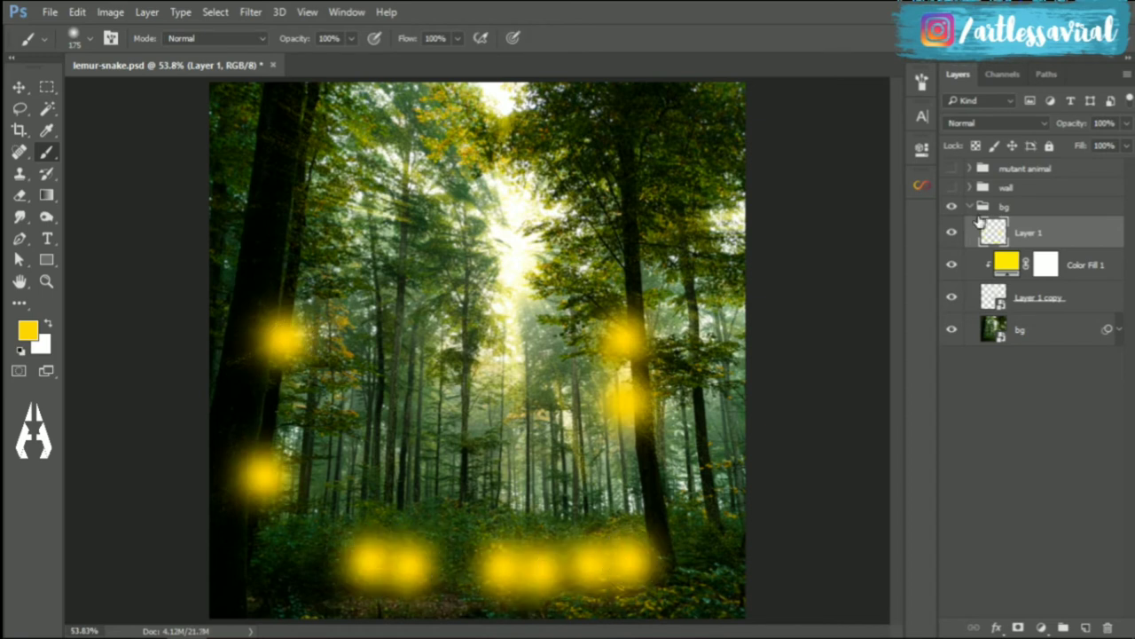
- Set the forest glow layer to Color Dodge and fade it from dark areas with Blend If
{"action": "left_click", "coordinate": [995, 123]}
{"action": "left_click", "coordinate": [1011, 252]}
{"action": "double_click", "coordinate": [1078, 232]}
{"action": "left_click_drag", "start_coordinate": [796, 407], "coordinate": [825, 406]}
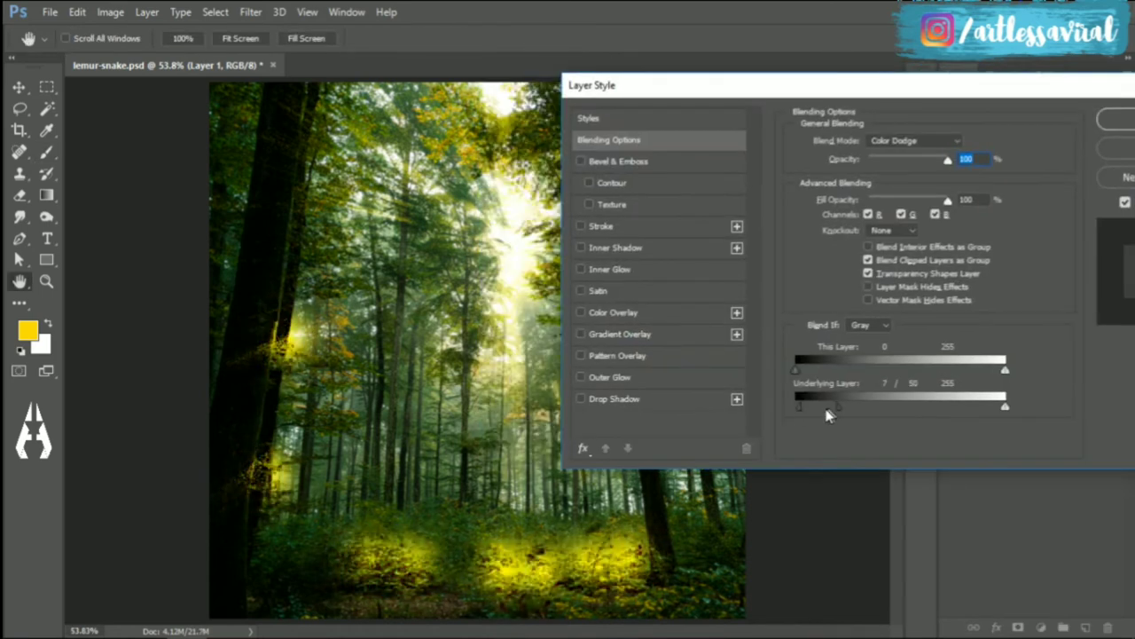
{"action": "key", "text": "Return"}
{"action": "left_click", "coordinate": [970, 205]}
- Add a Color Dodge yellow glow along the wall top, then reveal the mutant animal group
{"action": "left_click", "coordinate": [1078, 246]}
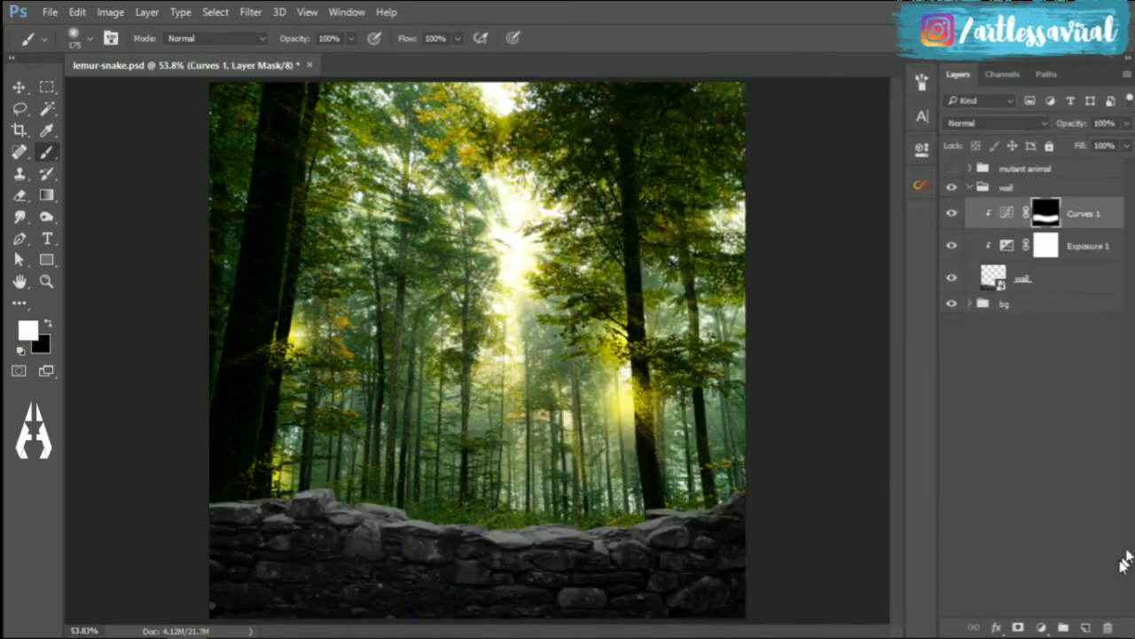
{"action": "key", "text": "ctrl+shift+alt+n"}
{"action": "left_click_drag", "start_coordinate": [258, 470], "coordinate": [654, 493]}
{"action": "key", "text": "alt+shift+d"}
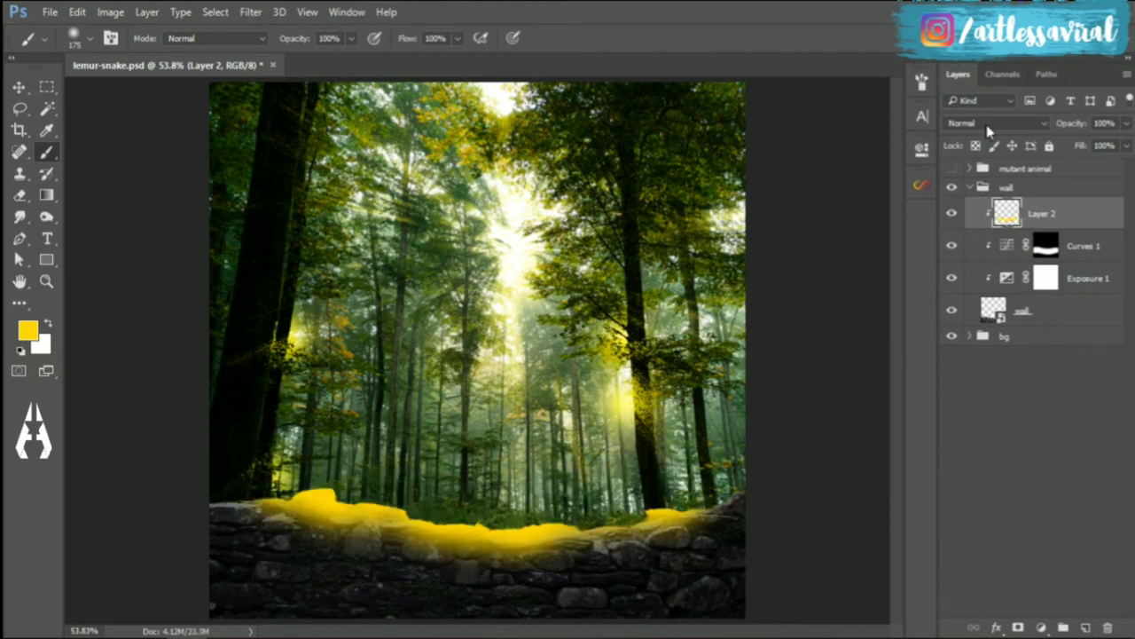
{"action": "double_click", "coordinate": [1084, 217]}
{"action": "left_click_drag", "start_coordinate": [480, 398], "coordinate": [519, 398]}
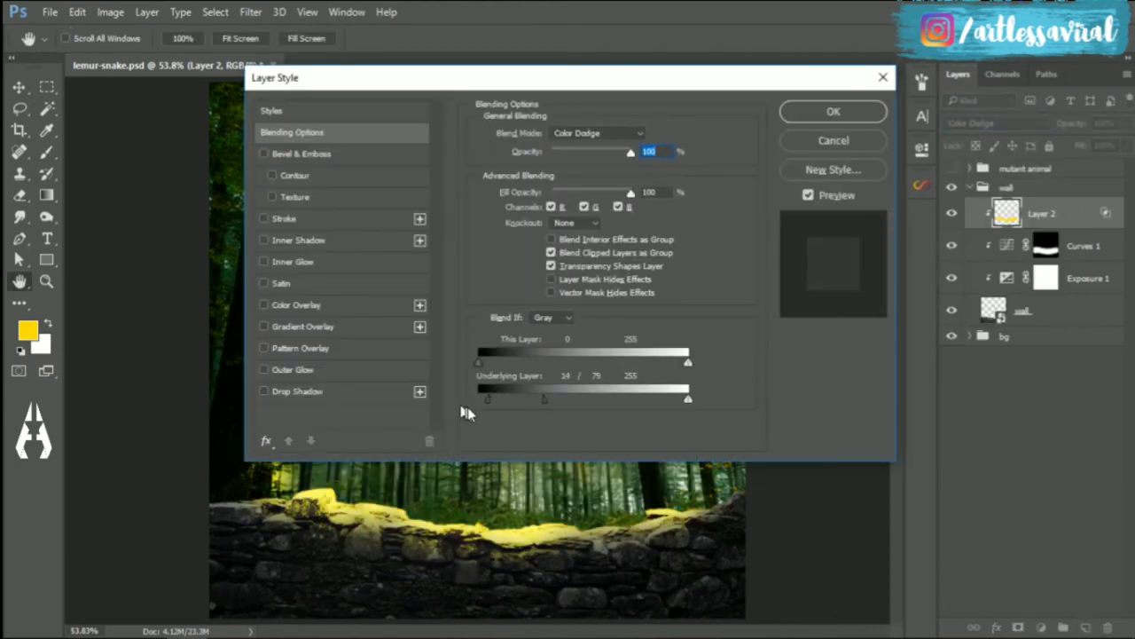
{"action": "key", "text": "Return"}
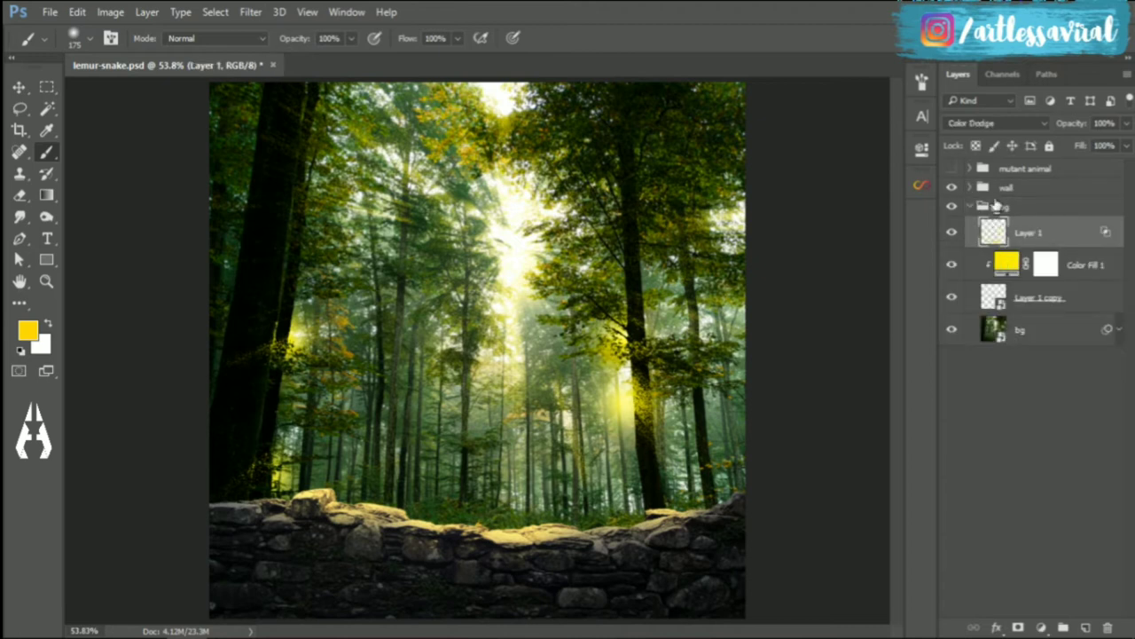
{"action": "left_click", "coordinate": [952, 168]}
{"action": "left_click", "coordinate": [970, 169]}
- Warm the lemur with a clipped Curves layer, adjusting RGB and lowering the Blue highlights
{"action": "left_click", "coordinate": [993, 226]}
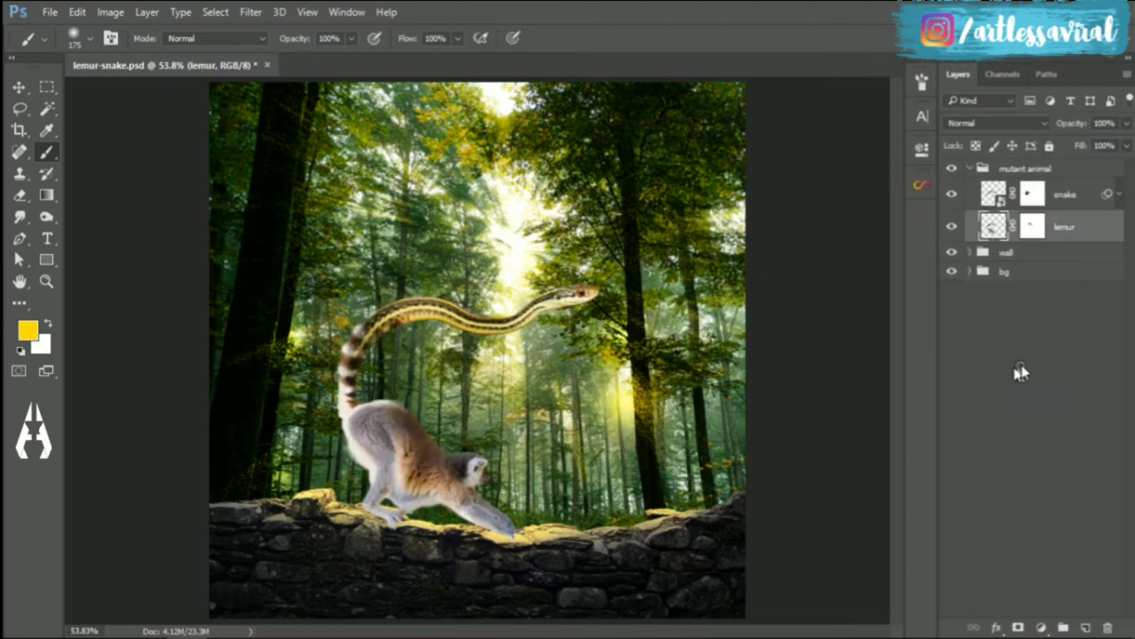
{"action": "key", "text": "ctrl+m"}
{"action": "left_click_drag", "start_coordinate": [763, 355], "coordinate": [756, 365]}
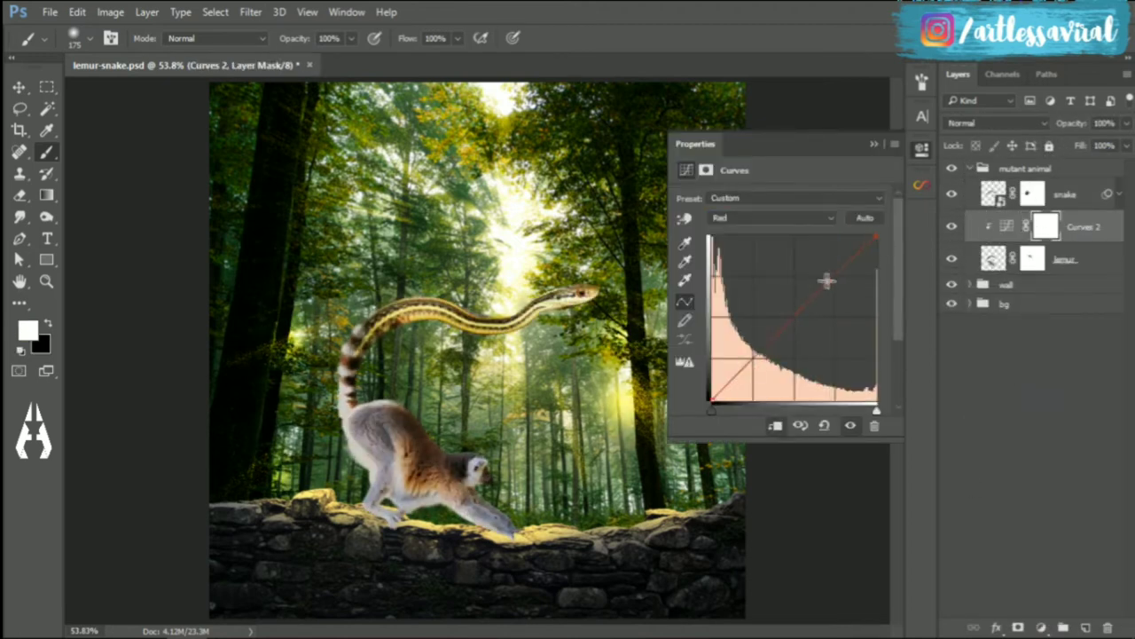
{"action": "left_click", "coordinate": [772, 218]}
{"action": "left_click", "coordinate": [737, 241]}
{"action": "left_click", "coordinate": [772, 218]}
{"action": "left_click", "coordinate": [736, 254]}
{"action": "mouse_move", "coordinate": [877, 265]}
{"action": "left_mouse_down"}
{"action": "mouse_move", "coordinate": [879, 288]}
{"action": "mouse_move", "coordinate": [839, 289]}
{"action": "left_mouse_up"}
- Give the snake a clipped Curves S-curve for more contrast, checking the red and blue channels
{"action": "left_click", "coordinate": [1065, 194]}
{"action": "left_click", "coordinate": [1040, 626]}
{"action": "left_click_drag", "start_coordinate": [779, 362], "coordinate": [780, 351]}
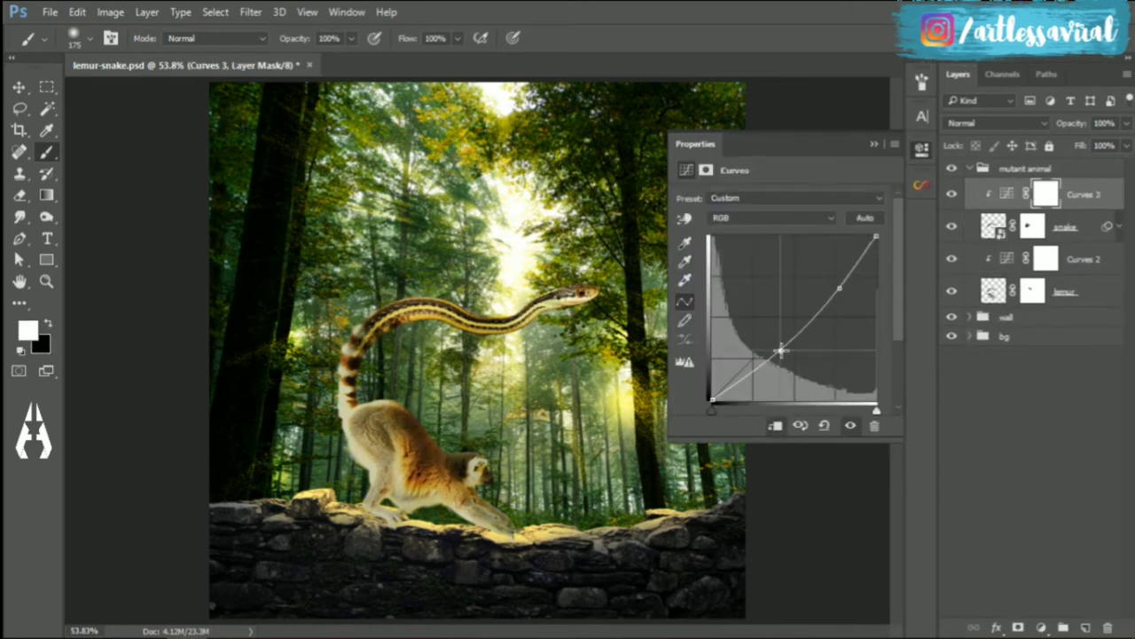
{"action": "key", "text": "alt+3"}
{"action": "key", "text": "alt+5"}
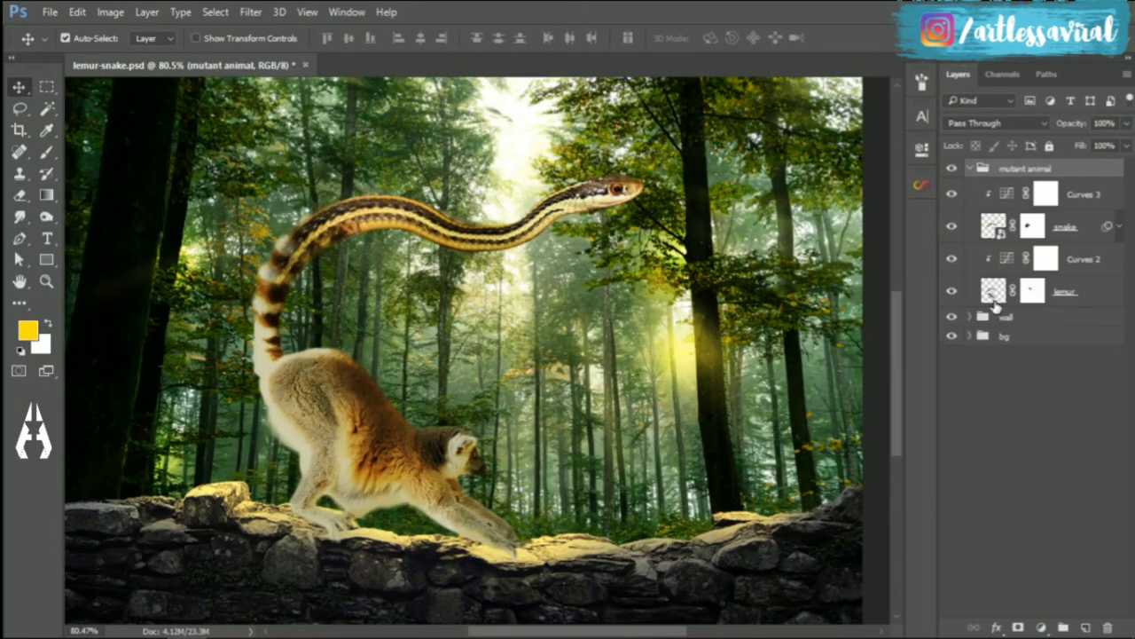
- Lower the brush flow to 6% and paint a soft shadow under the lemur's paws
{"action": "right_click", "coordinate": [359, 545]}
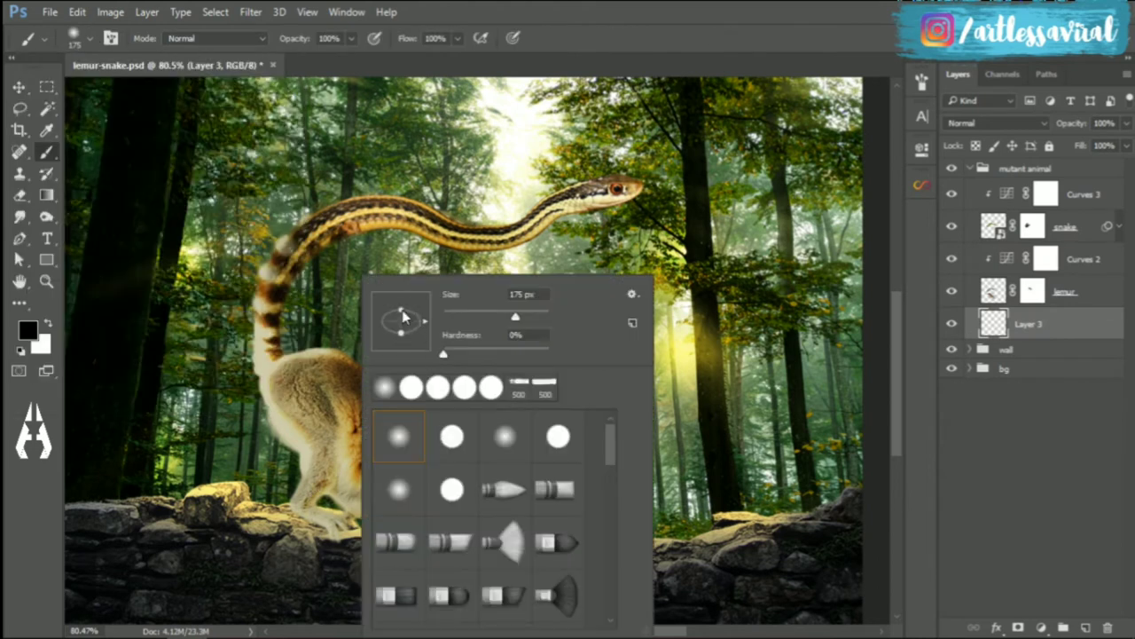
{"action": "key", "text": "shift+0"}
{"action": "key", "text": "shift+6"}
{"action": "mouse_move", "coordinate": [514, 559]}
{"action": "left_mouse_down"}
{"action": "mouse_move", "coordinate": [283, 532]}
{"action": "mouse_move", "coordinate": [231, 568]}
{"action": "left_mouse_up"}
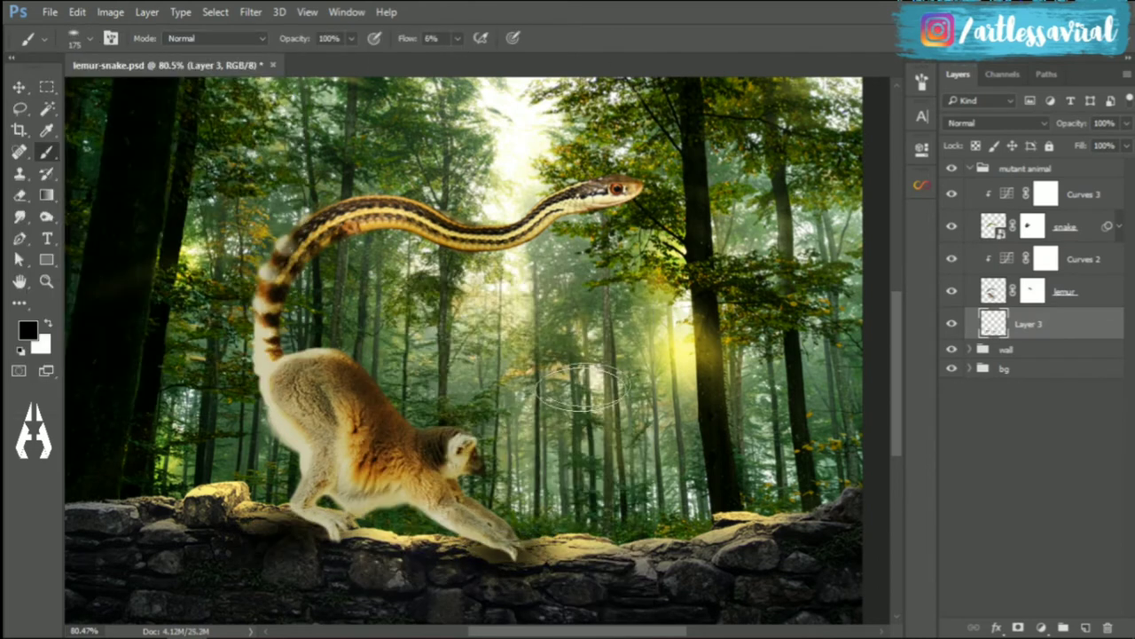
- Add a clipped darkening Curves layer above Curves 2 with its mask inverted to black
{"action": "left_click", "coordinate": [1041, 627]}
{"action": "left_click", "coordinate": [1014, 360]}
{"action": "left_click_drag", "start_coordinate": [811, 329], "coordinate": [816, 359]}
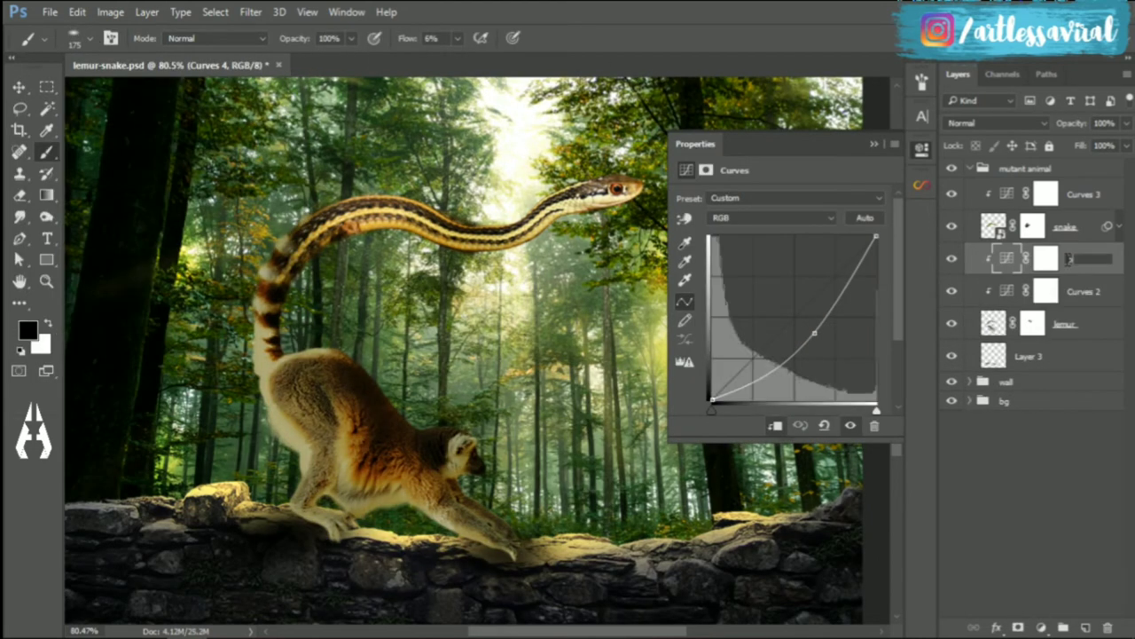
{"action": "key", "text": "ctrl+i"}
{"action": "key", "text": "x"}
- Add a brightening Curves layer with a black mask and paint it in on the right side
{"action": "left_click", "coordinate": [1040, 627]}
{"action": "left_click_drag", "start_coordinate": [781, 310], "coordinate": [786, 297]}
{"action": "key", "text": "ctrl+i"}
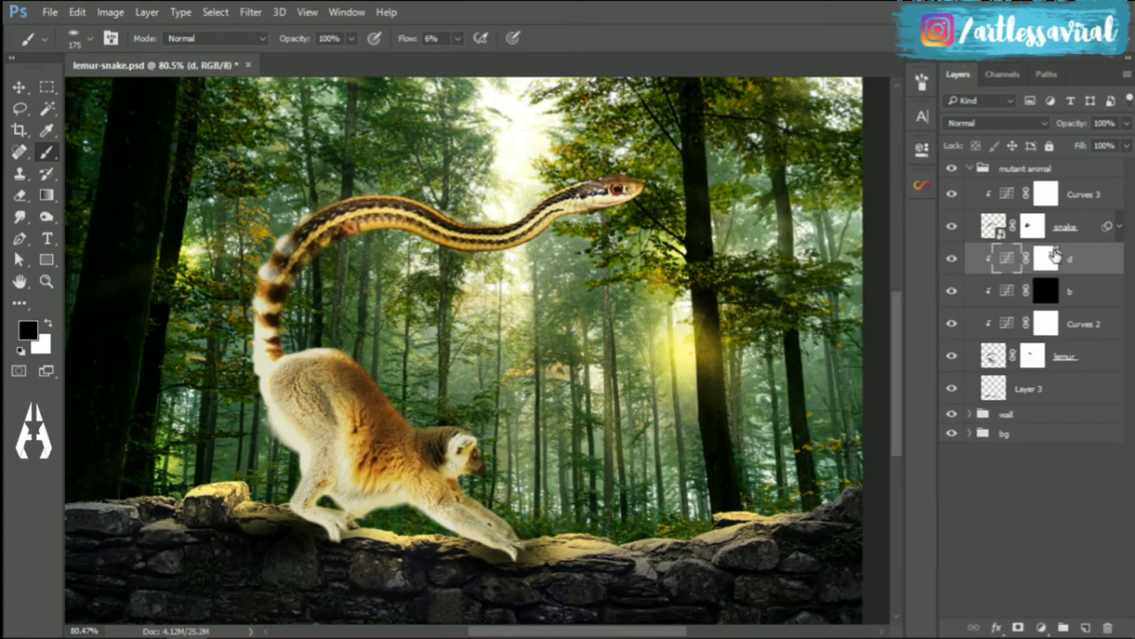
{"action": "left_click_drag", "start_coordinate": [692, 337], "coordinate": [380, 282]}
- With higher flow, paint light onto the lemur's paws, back legs, body and face
{"action": "left_click_drag", "start_coordinate": [458, 38], "coordinate": [650, 50]}
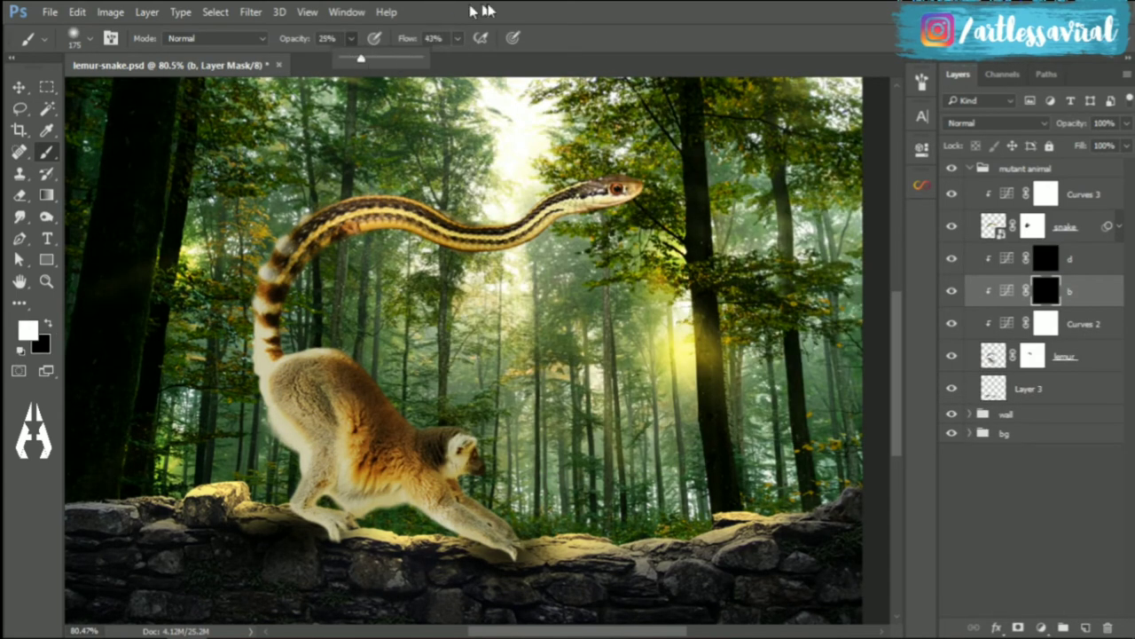
{"action": "scroll", "coordinate": [595, 464], "scroll_direction": "up", "scroll_amount": 5}
{"action": "left_click_drag", "start_coordinate": [596, 464], "coordinate": [588, 495]}
{"action": "key", "text": "bracketleft"}
{"action": "key", "text": "bracketleft"}
{"action": "key", "text": "bracketleft"}
{"action": "left_click_drag", "start_coordinate": [337, 390], "coordinate": [350, 441]}
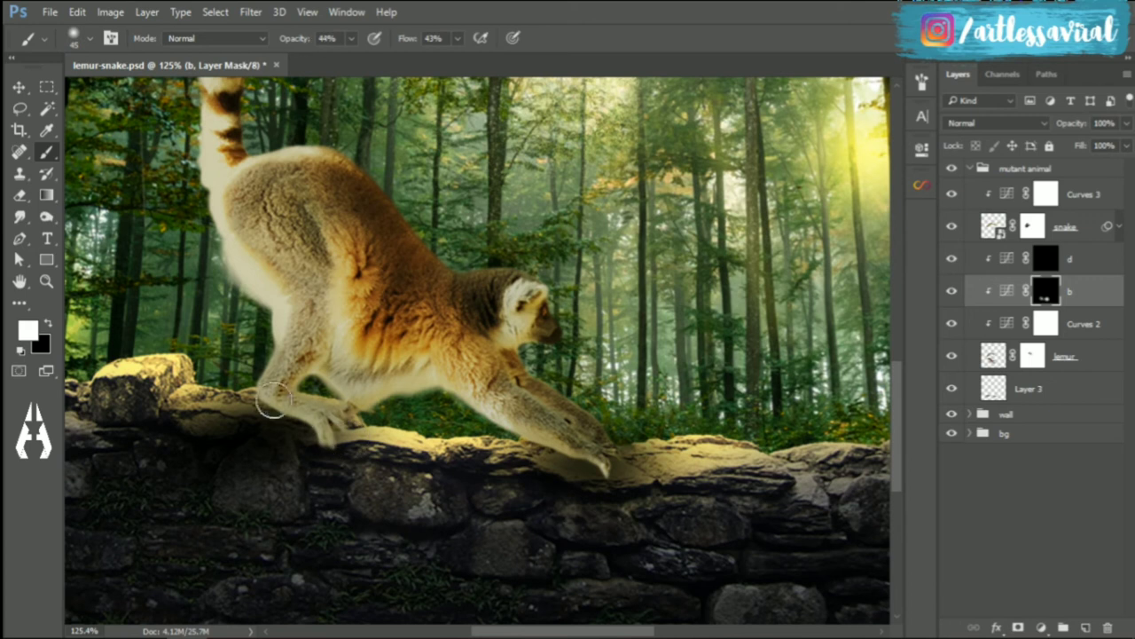
{"action": "left_click_drag", "start_coordinate": [530, 455], "coordinate": [311, 210]}
{"action": "left_click_drag", "start_coordinate": [266, 168], "coordinate": [284, 390]}
{"action": "left_click_drag", "start_coordinate": [337, 204], "coordinate": [542, 319]}
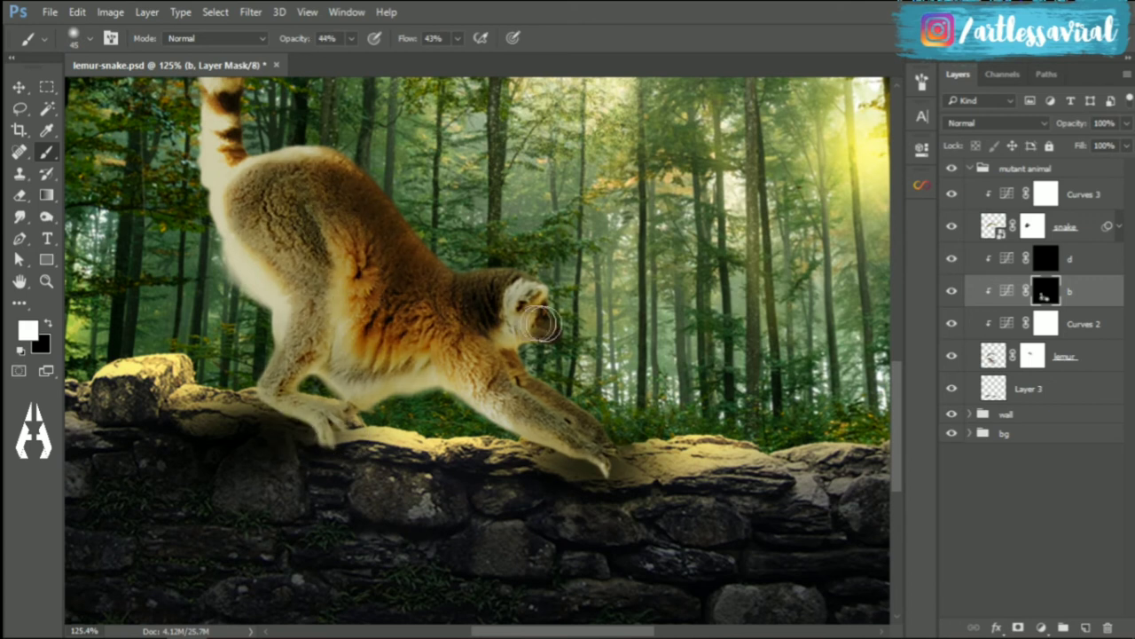
{"action": "left_click_drag", "start_coordinate": [302, 281], "coordinate": [337, 347]}
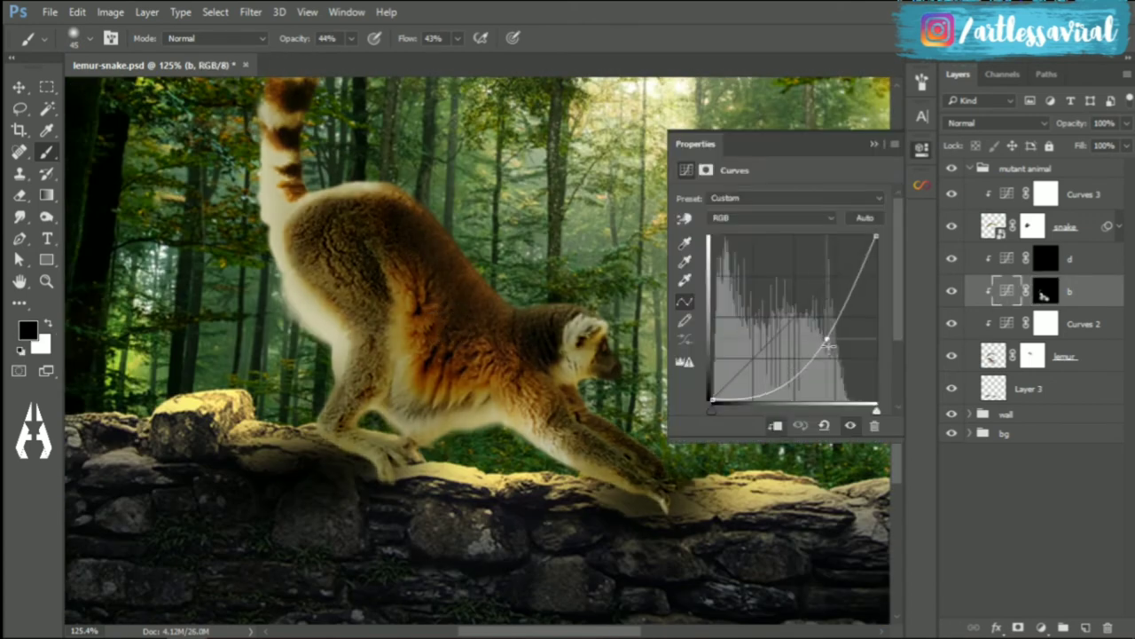
- Zoom out to the whole image and add a new Curves layer above Curves 3
{"action": "left_click_drag", "start_coordinate": [621, 335], "coordinate": [635, 439]}
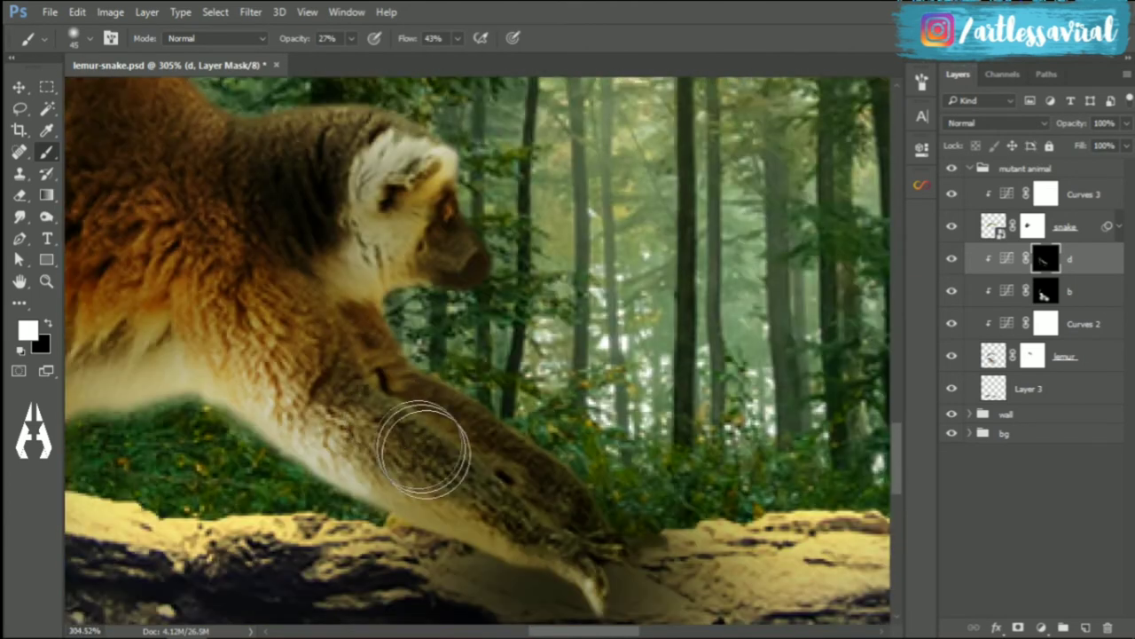
{"action": "left_click_drag", "start_coordinate": [649, 535], "coordinate": [579, 408]}
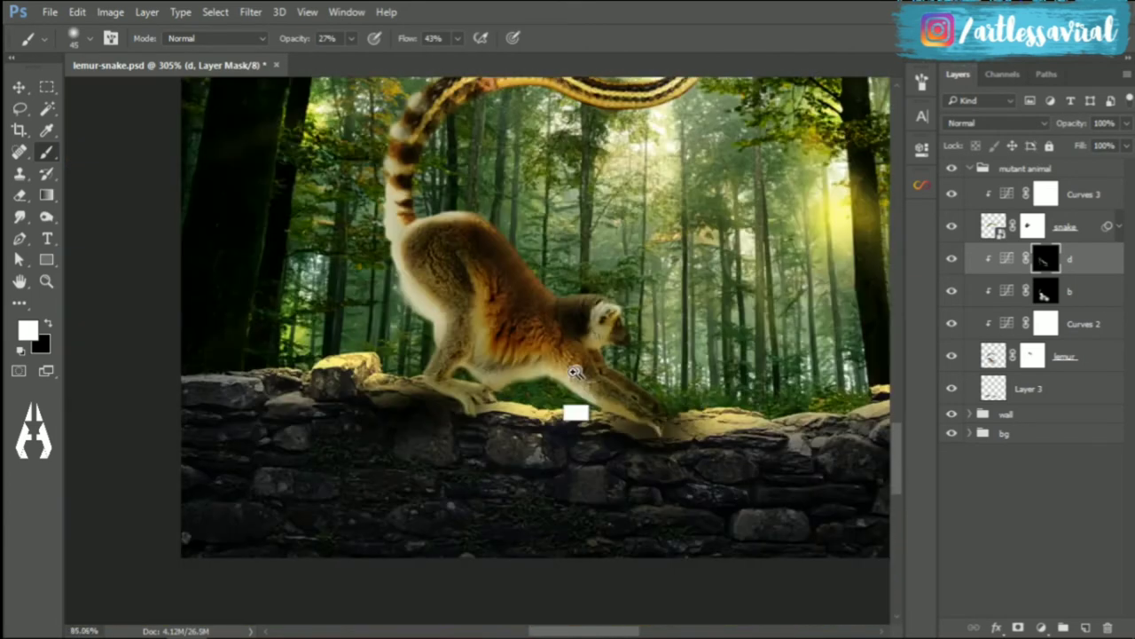
{"action": "left_click", "coordinate": [1064, 194]}
{"action": "left_click", "coordinate": [1040, 627]}
{"action": "left_click", "coordinate": [1015, 364]}
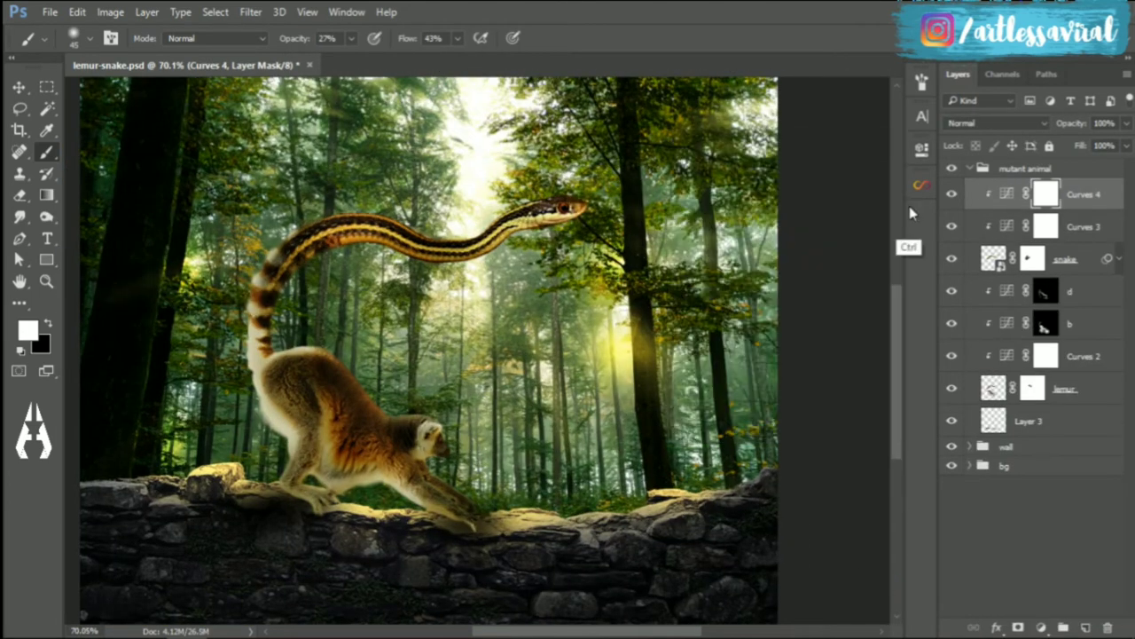
- Mask the new curve black, then add another brightening Curves layer hidden by a black mask
{"action": "key", "text": "ctrl+i"}
{"action": "left_click", "coordinate": [1040, 627]}
{"action": "left_click", "coordinate": [1015, 364]}
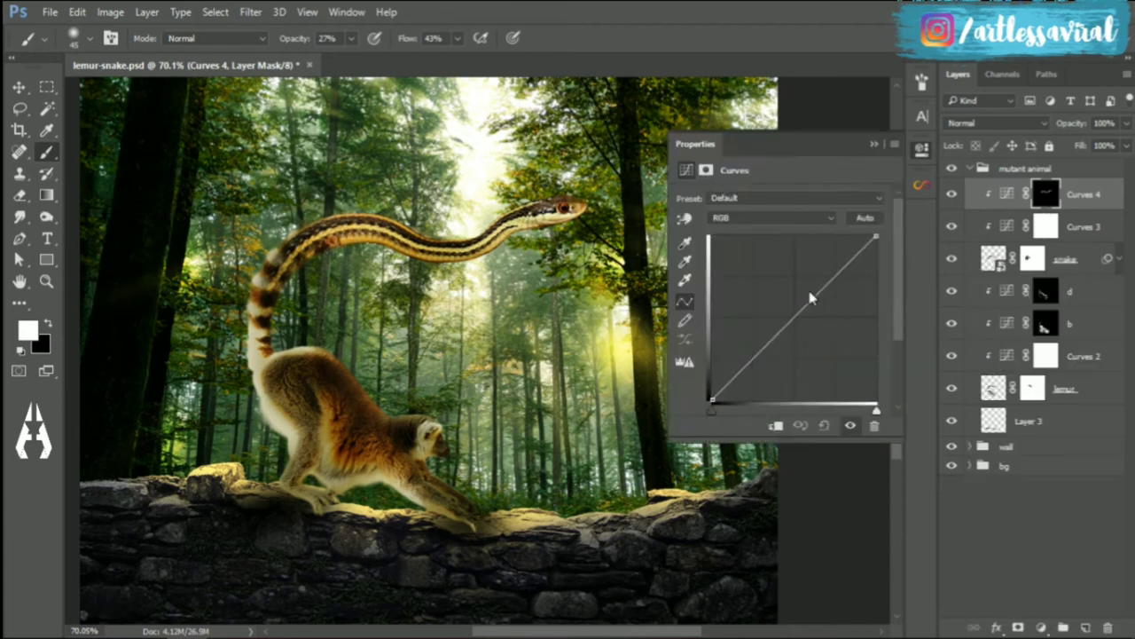
{"action": "left_click_drag", "start_coordinate": [786, 314], "coordinate": [786, 296]}
{"action": "key", "text": "ctrl+i"}
{"action": "scroll", "coordinate": [650, 216], "scroll_direction": "up", "scroll_amount": 2}
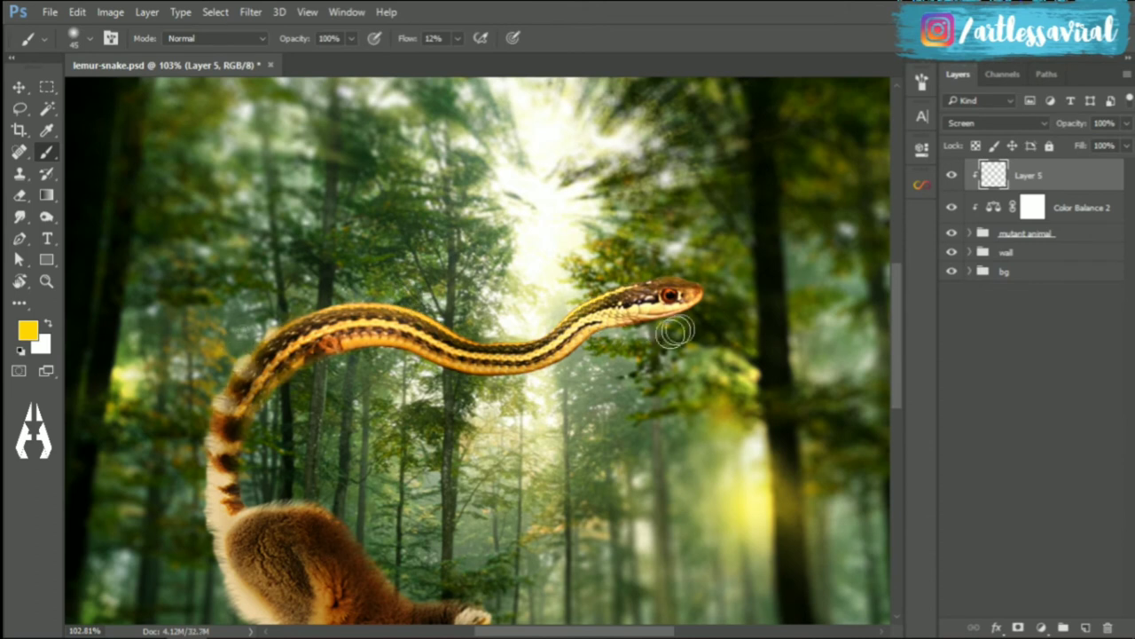
{"action": "scroll", "coordinate": [675, 332], "scroll_direction": "down", "scroll_amount": 2}
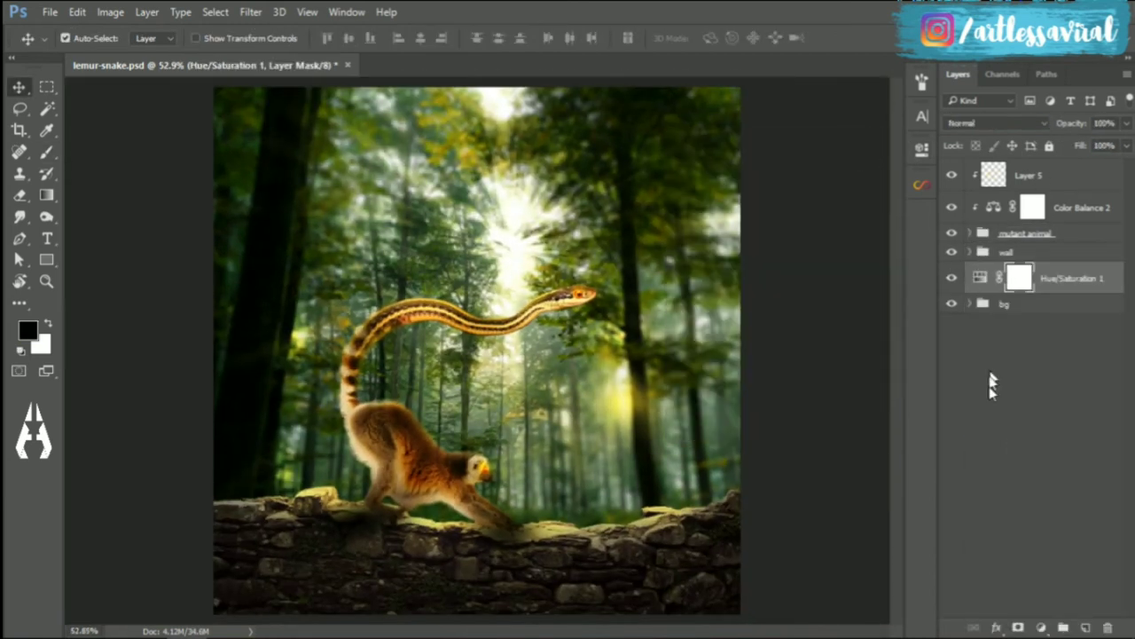
- Switch the curve to the Blue channel, then add a contrast Curves clipped to Layer 5
{"action": "left_click", "coordinate": [772, 217]}
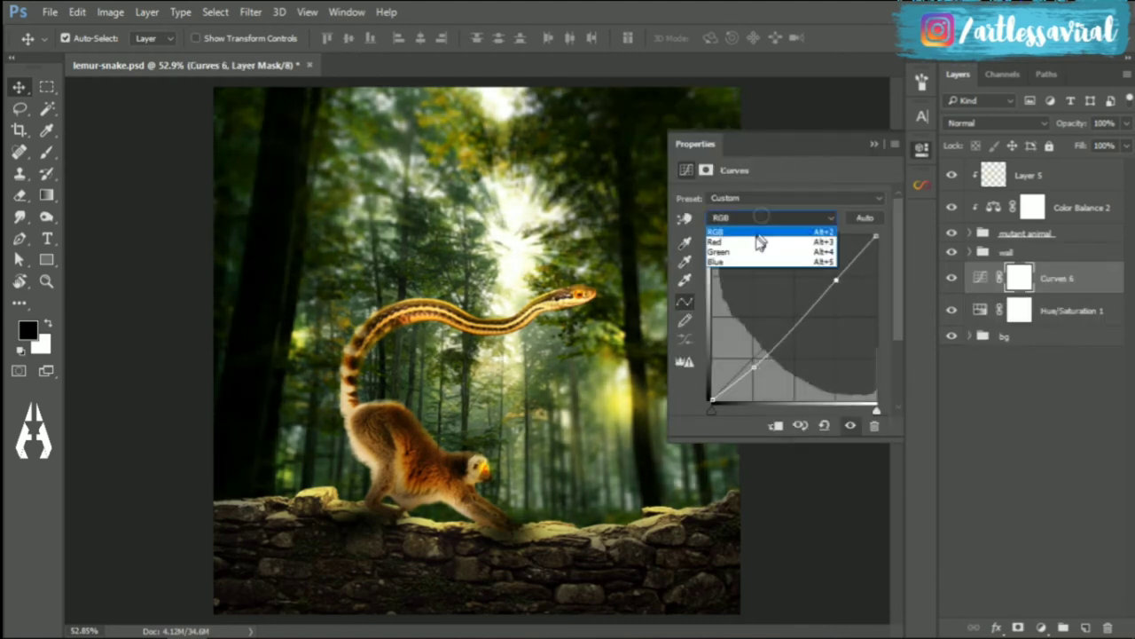
{"action": "left_click", "coordinate": [799, 251]}
{"action": "left_click", "coordinate": [1029, 176]}
{"action": "left_click", "coordinate": [1041, 627]}
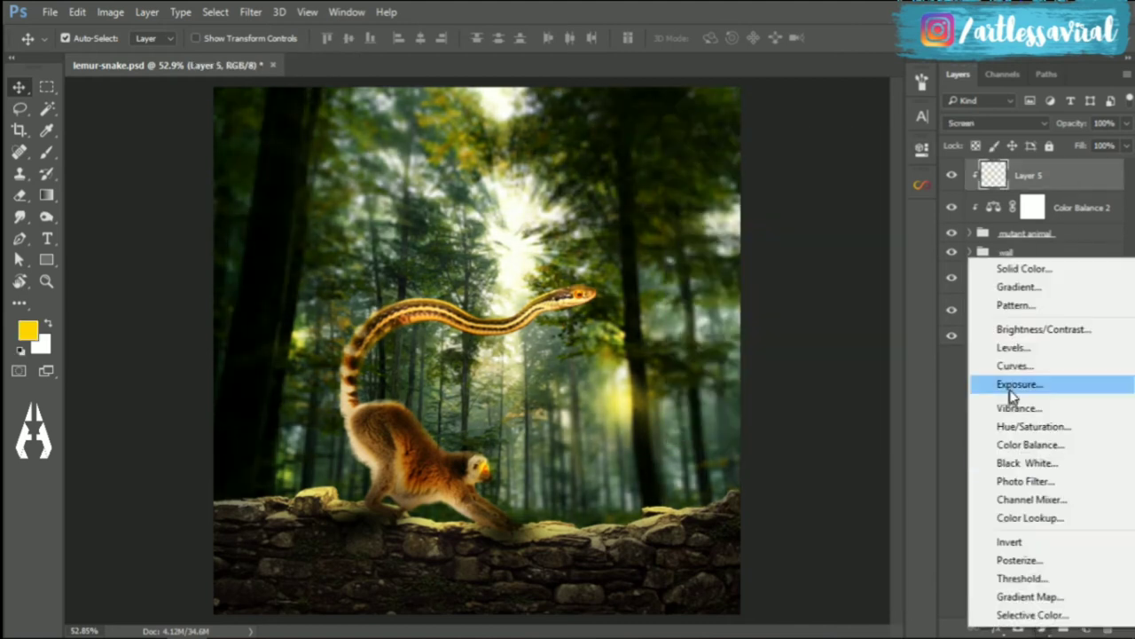
{"action": "left_click", "coordinate": [1014, 362]}
{"action": "left_click", "coordinate": [835, 276]}
{"action": "left_click", "coordinate": [737, 376]}
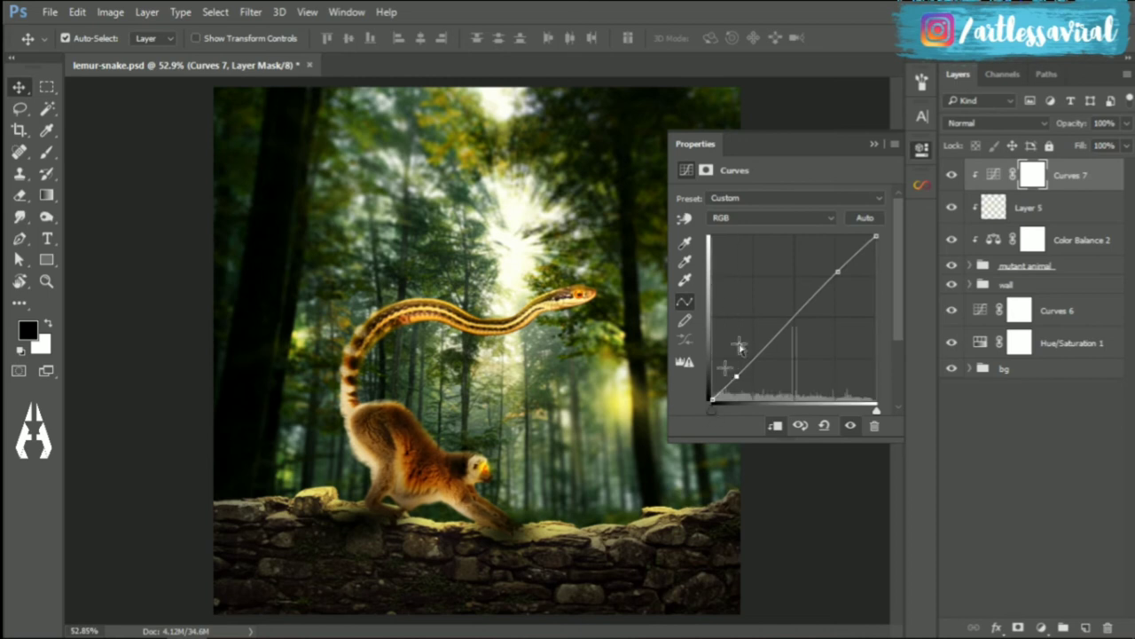
{"action": "left_click", "coordinate": [1080, 177]}
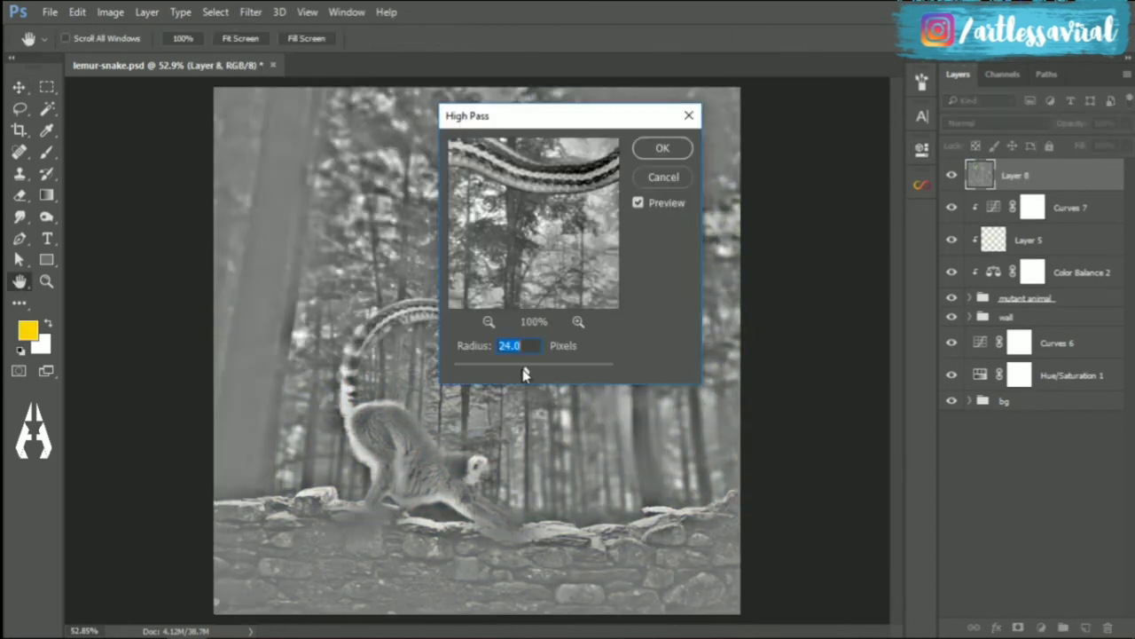
- Apply High Pass with a lower radius to Layer 8 and blend it as Overlay
{"action": "left_click_drag", "start_coordinate": [523, 375], "coordinate": [483, 363]}
{"action": "key", "text": "Return"}
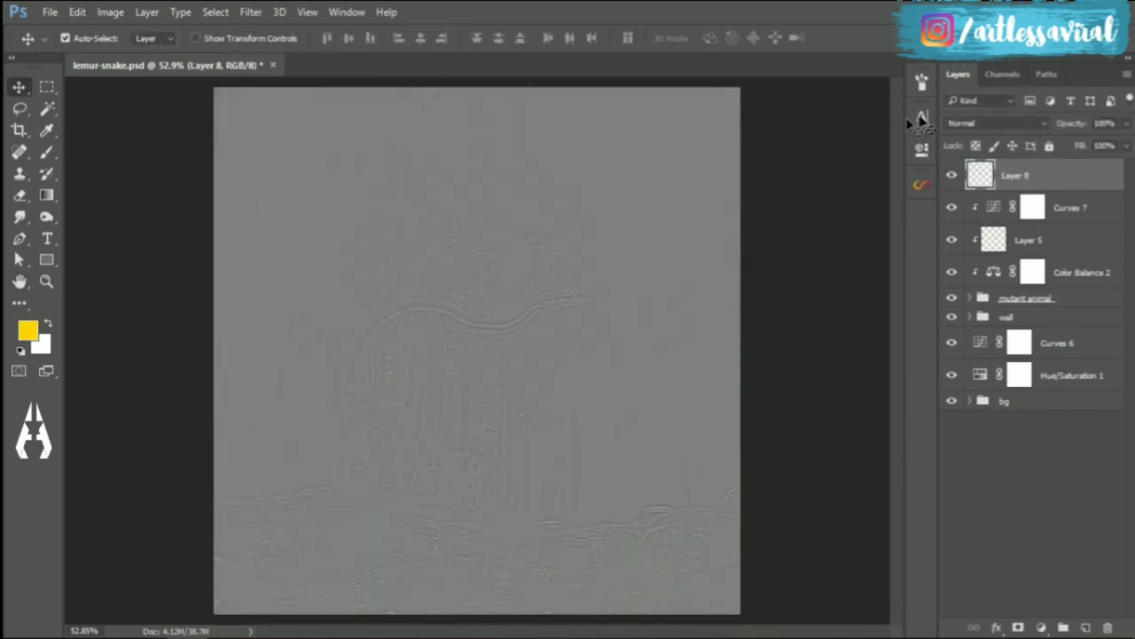
{"action": "key", "text": "shift+alt+o"}
- Give Layer 8 a black mask and paint sharpening onto the snake and lemur's face
{"action": "left_click", "coordinate": [1018, 627]}
{"action": "key", "text": "b"}
{"action": "key", "text": "ctrl+i"}
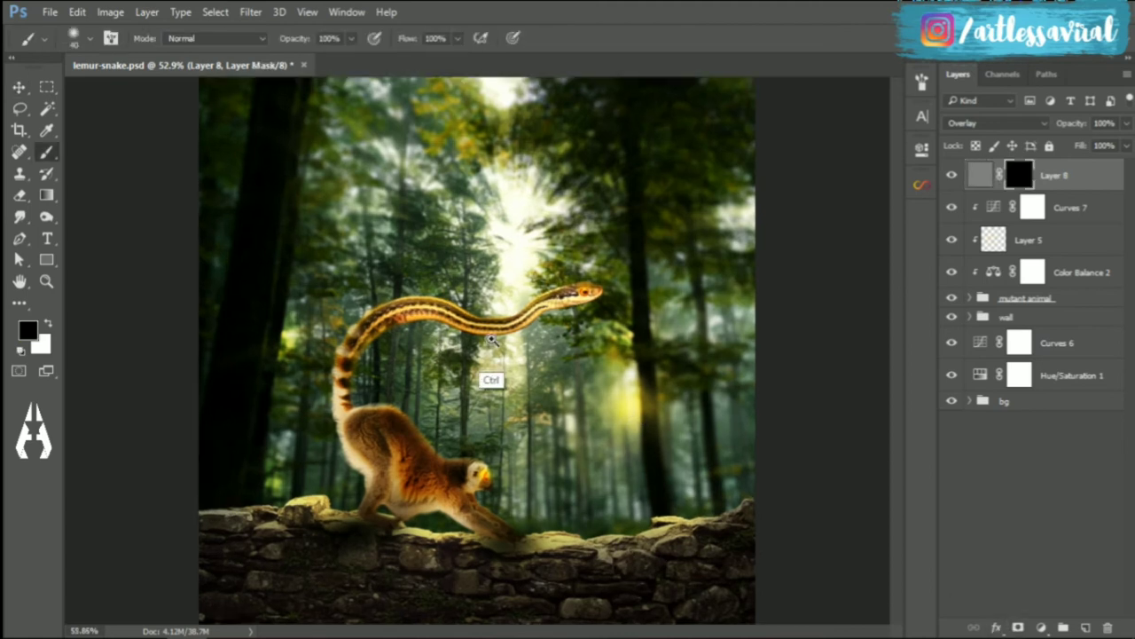
{"action": "scroll", "coordinate": [461, 359], "scroll_direction": "up", "scroll_amount": 3}
{"action": "left_click_drag", "start_coordinate": [631, 400], "coordinate": [589, 307]}
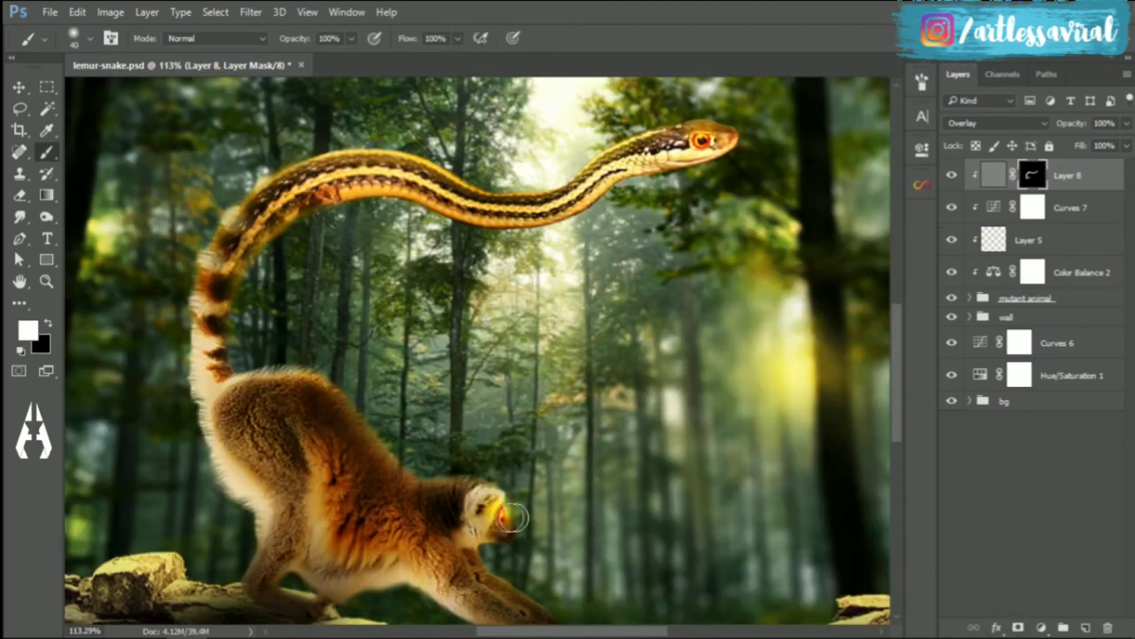
{"action": "left_click_drag", "start_coordinate": [280, 535], "coordinate": [390, 379]}
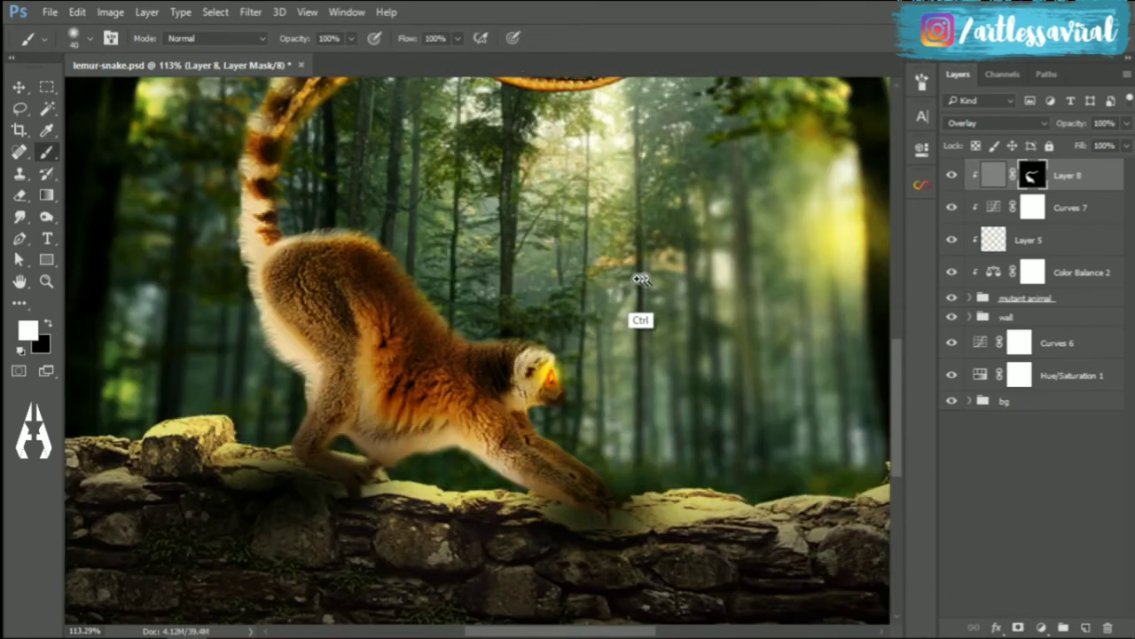
{"action": "key", "text": "ctrl+0"}
- Add a clipped, colorized pale-yellow Hue/Saturation layer hidden behind a black mask
{"action": "left_click", "coordinate": [1042, 627]}
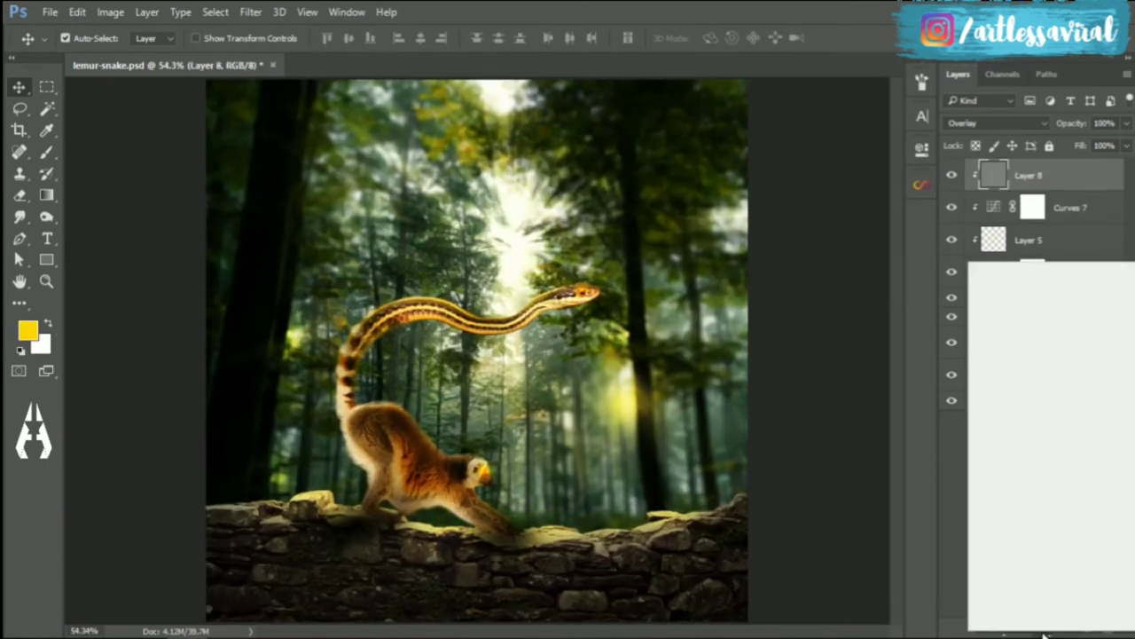
{"action": "left_click", "coordinate": [1020, 467]}
{"action": "left_click", "coordinate": [753, 339]}
{"action": "left_click_drag", "start_coordinate": [779, 284], "coordinate": [834, 289]}
{"action": "left_click_drag", "start_coordinate": [780, 315], "coordinate": [851, 324]}
{"action": "key", "text": "ctrl+i"}
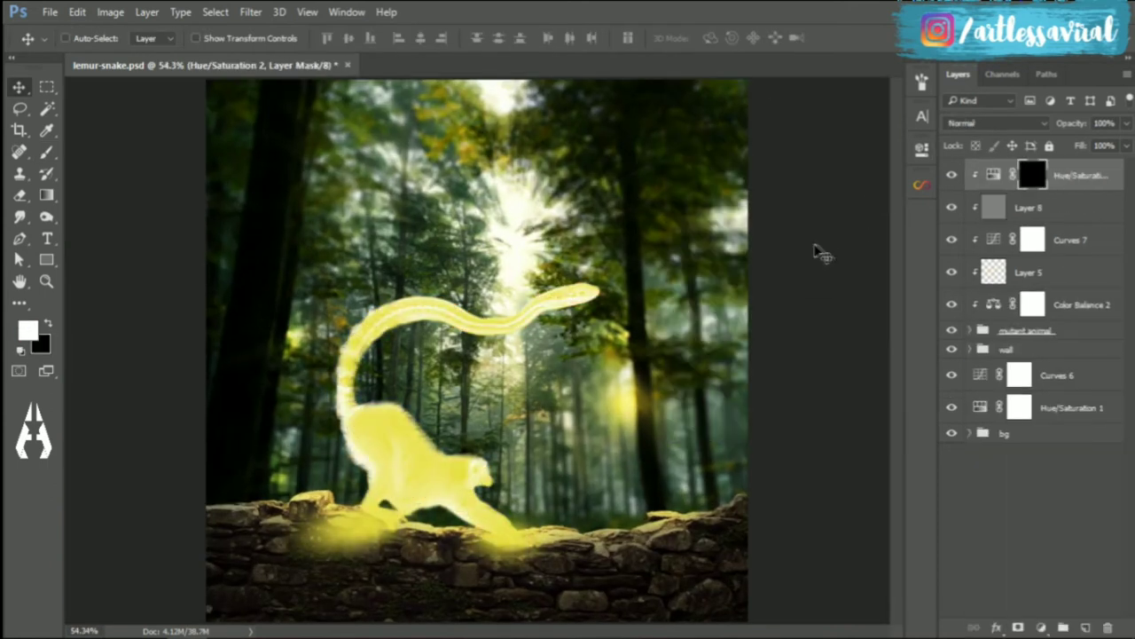
- Invert the new adjustment's mask to black and set up the brush to paint the snake
{"action": "key", "text": "b"}
{"action": "scroll", "coordinate": [679, 322], "scroll_direction": "up", "scroll_amount": 3}
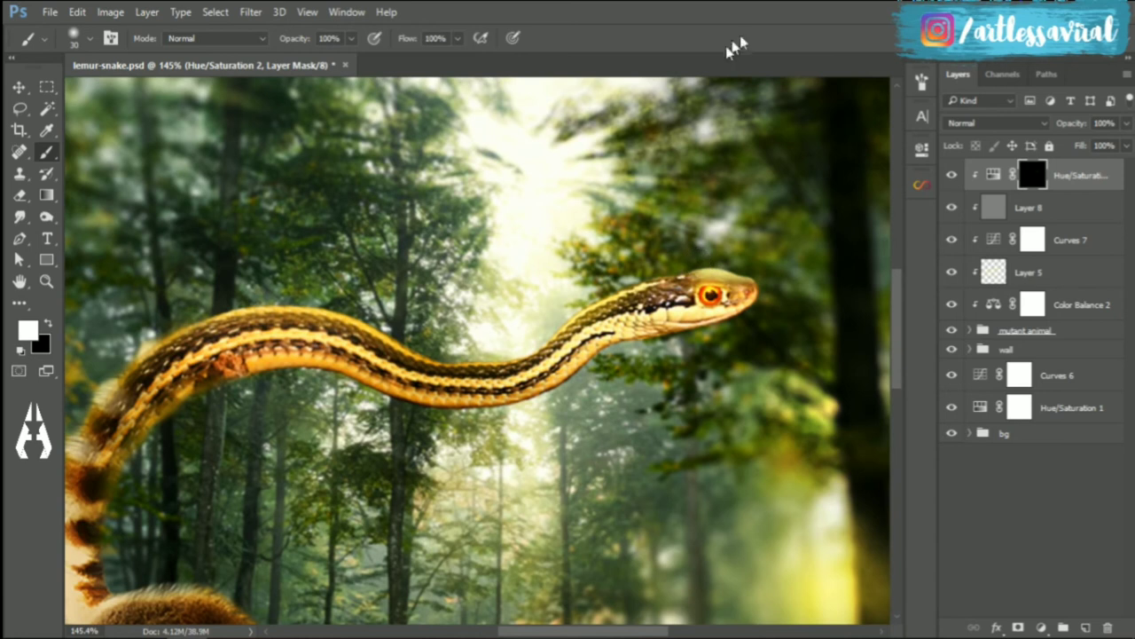
{"action": "scroll", "coordinate": [492, 350], "scroll_direction": "down", "scroll_amount": 2}
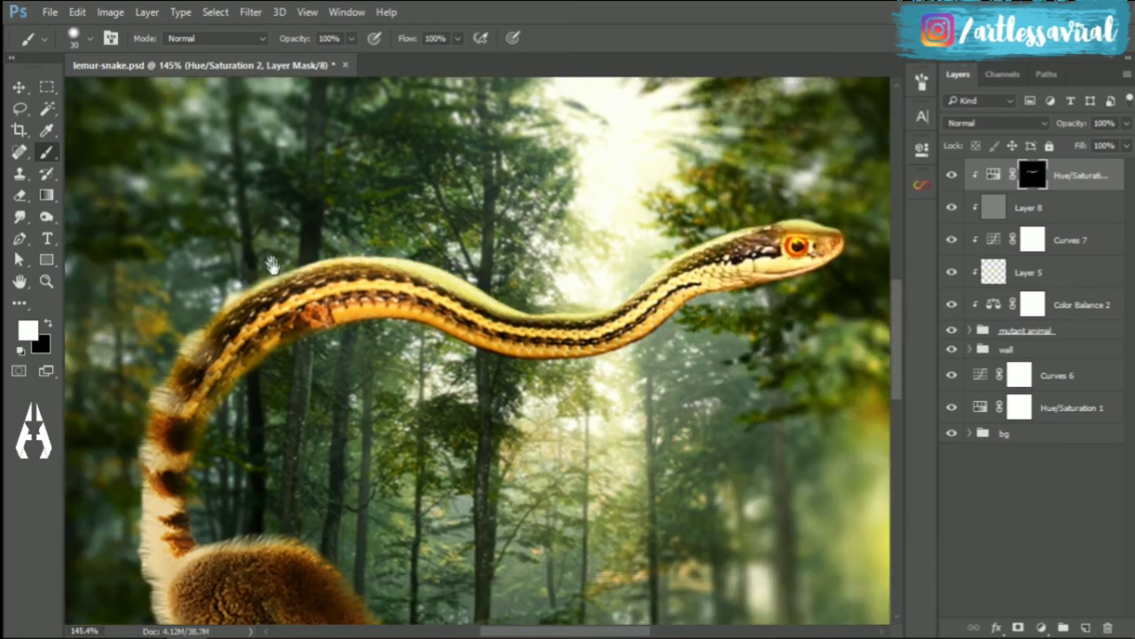
{"action": "scroll", "coordinate": [426, 287], "scroll_direction": "down", "scroll_amount": 3}
{"action": "scroll", "coordinate": [824, 215], "scroll_direction": "up", "scroll_amount": 4}
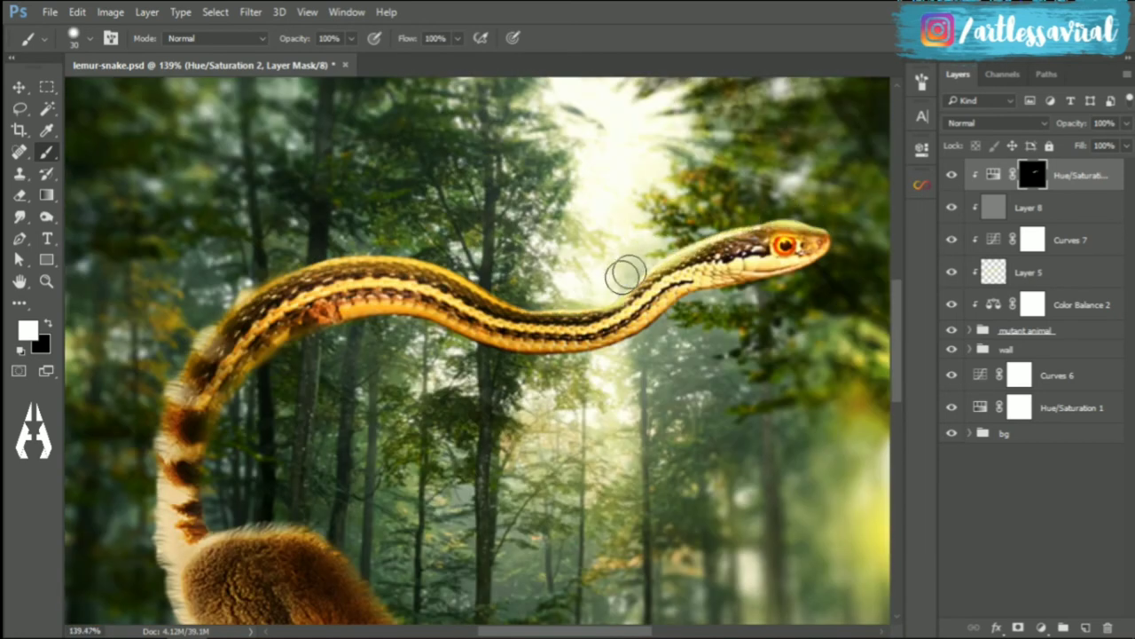
{"action": "scroll", "coordinate": [407, 249], "scroll_direction": "down", "scroll_amount": 5}
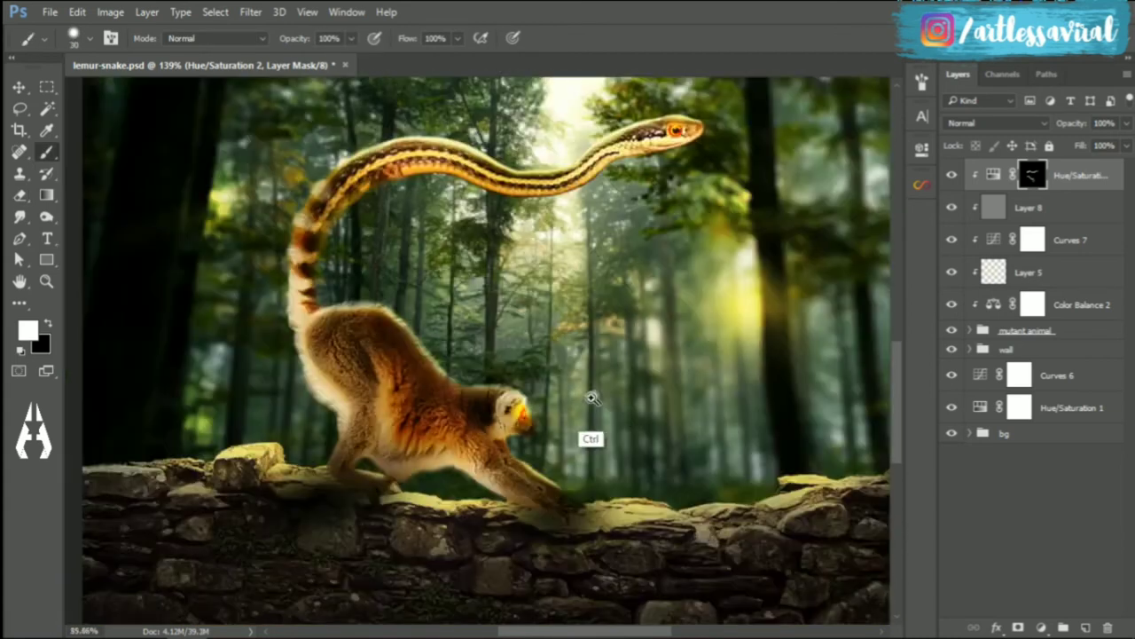
{"action": "key", "text": "ctrl+i"}
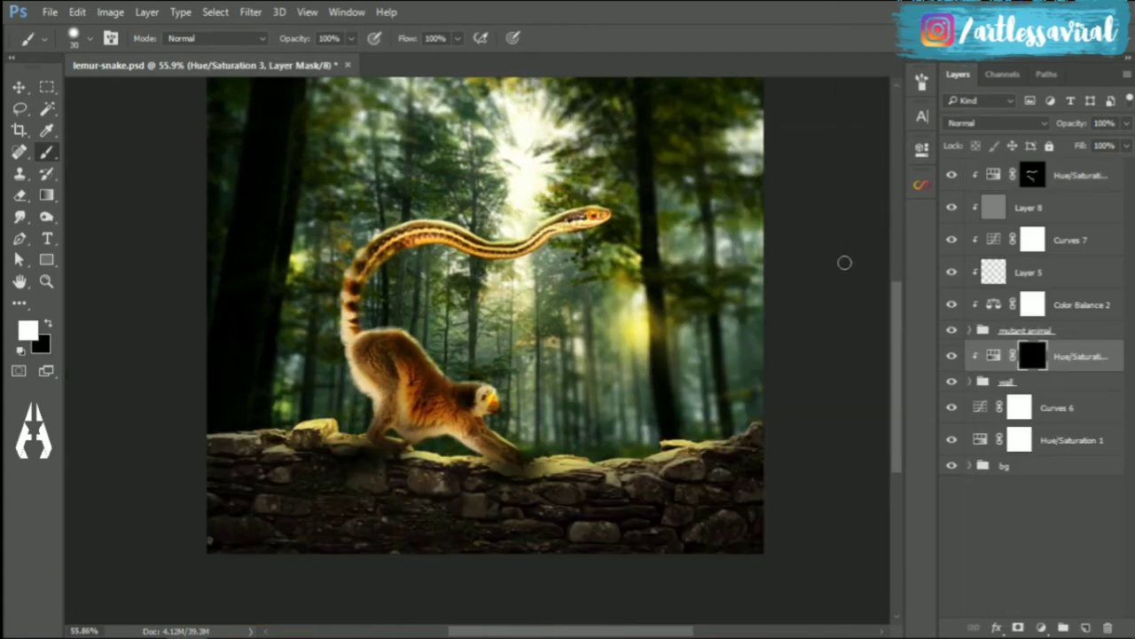
{"action": "right_click", "coordinate": [621, 277]}
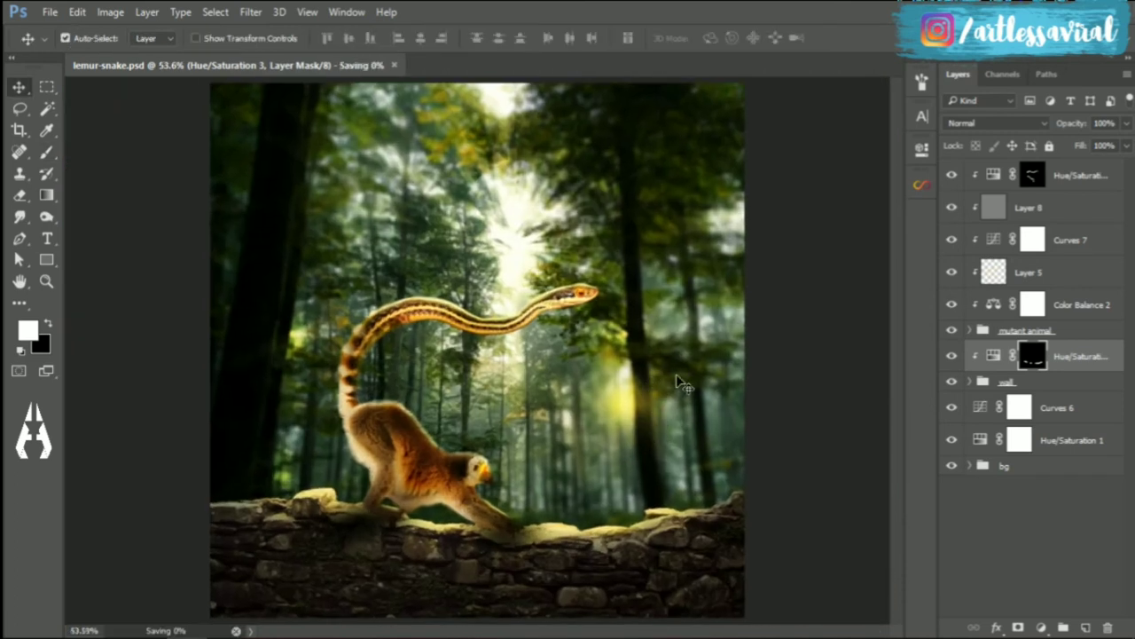
- Add a Gradient Map on top and edit its stop colours to a dark-green-to-gold gradient
{"action": "left_click", "coordinate": [1073, 175]}
{"action": "left_click", "coordinate": [1041, 627]}
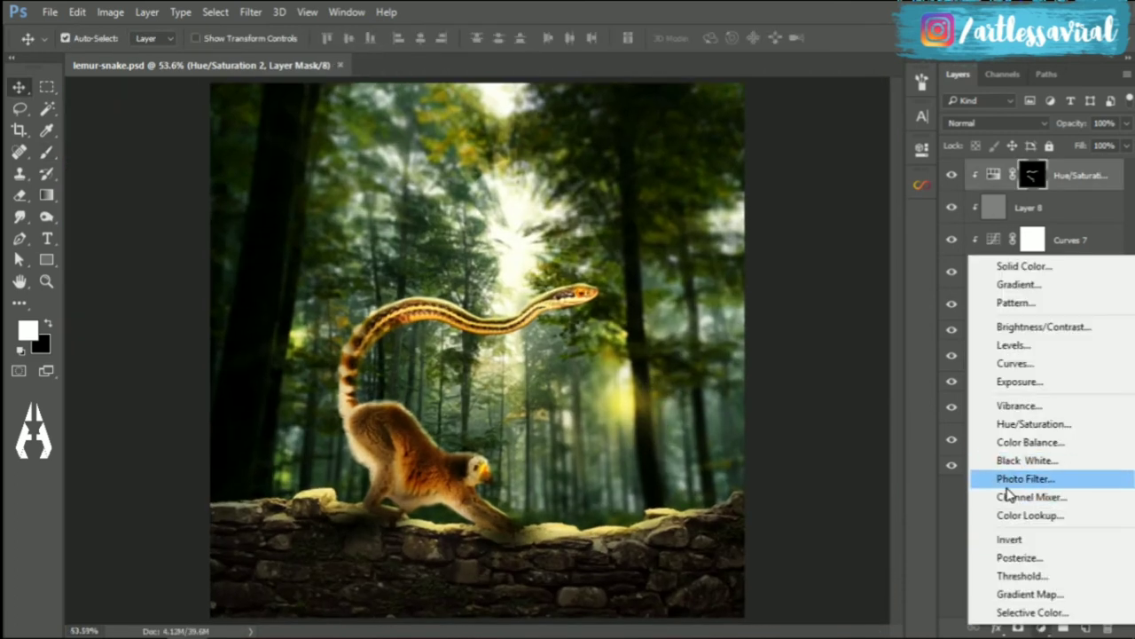
{"action": "left_click", "coordinate": [1019, 594]}
{"action": "left_click", "coordinate": [768, 169]}
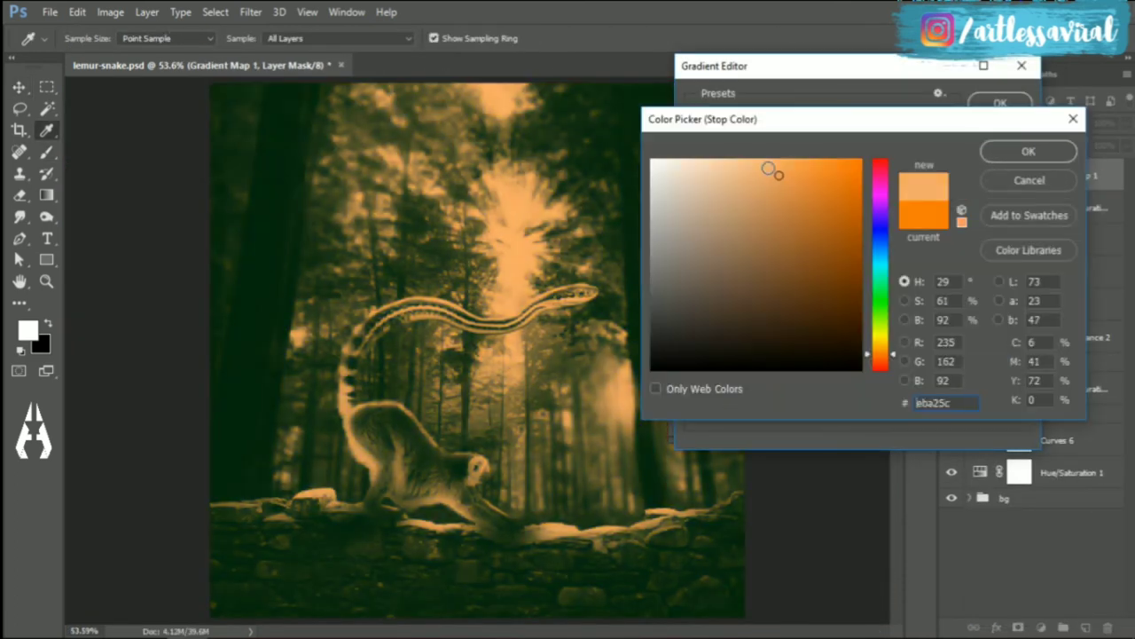
{"action": "left_click", "coordinate": [1029, 151]}
{"action": "left_click", "coordinate": [773, 403]}
{"action": "left_click", "coordinate": [1028, 151]}
{"action": "left_click", "coordinate": [773, 403]}
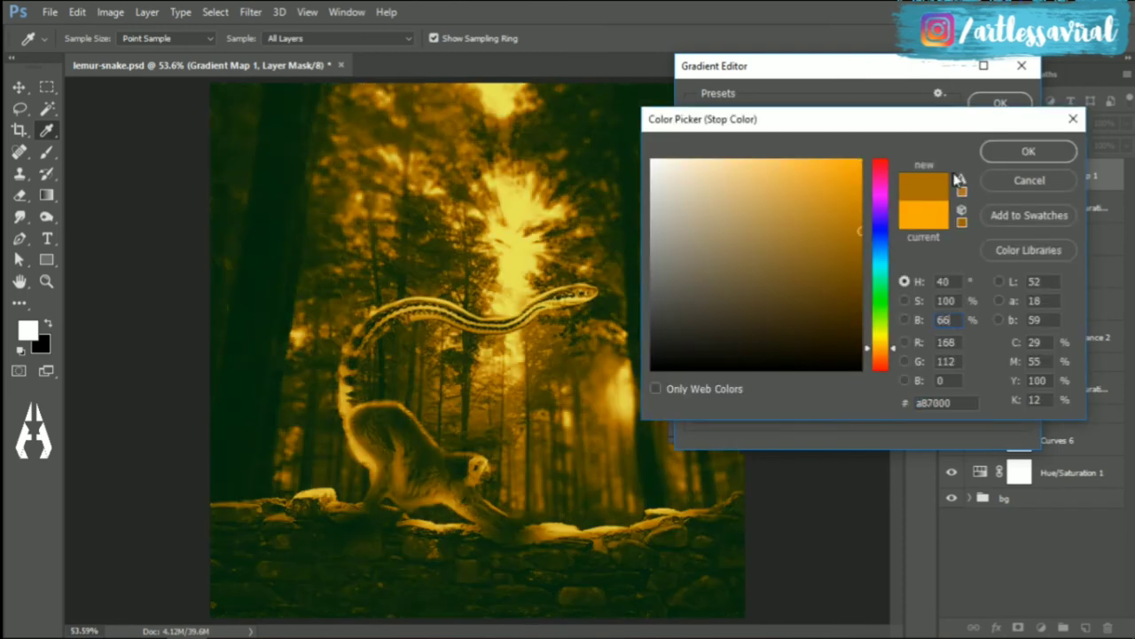
{"action": "left_click", "coordinate": [1028, 151]}
{"action": "left_click", "coordinate": [1001, 102]}
- Blend the Gradient Map in Pin Light, then add a Color Lookup adjustment
{"action": "scroll", "coordinate": [985, 123], "scroll_direction": "down", "scroll_amount": 10}
{"action": "scroll", "coordinate": [985, 123], "scroll_direction": "down", "scroll_amount": 8}
{"action": "left_click", "coordinate": [1008, 125]}
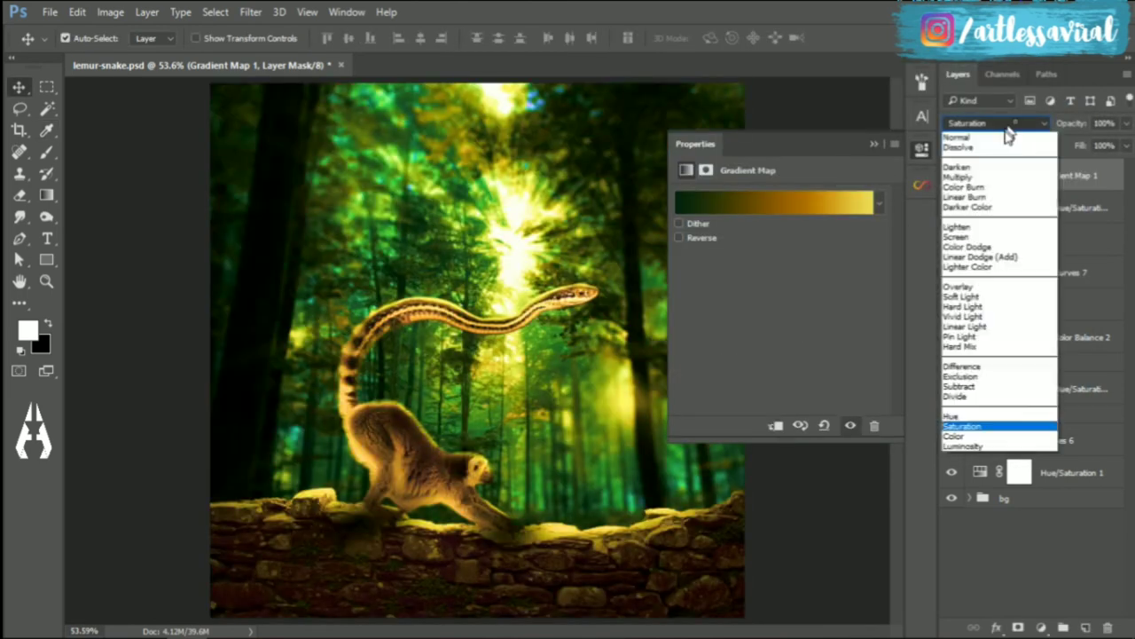
{"action": "left_click", "coordinate": [960, 336]}
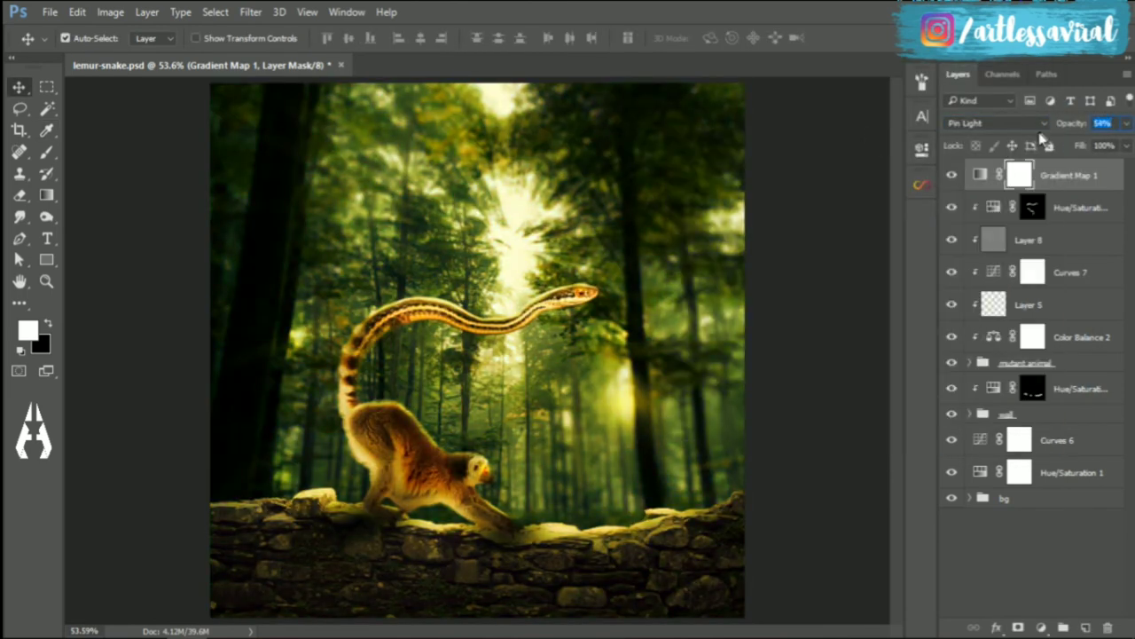
{"action": "left_click", "coordinate": [1041, 627]}
{"action": "left_click", "coordinate": [1026, 520]}
- Compare lookup tables and set Color Lookup 1 to DropBlues.3DL
{"action": "left_click", "coordinate": [811, 196]}
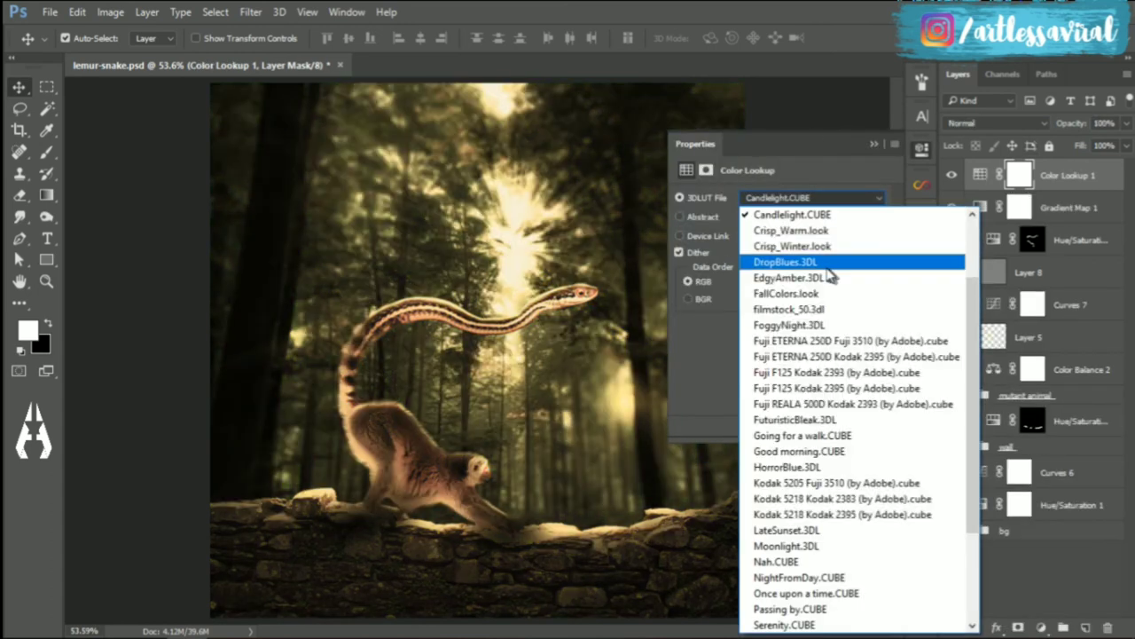
{"action": "key", "text": "Up"}
{"action": "key", "text": "Return"}
{"action": "key", "text": "Down"}
{"action": "key", "text": "Down"}
{"action": "key", "text": "Up"}
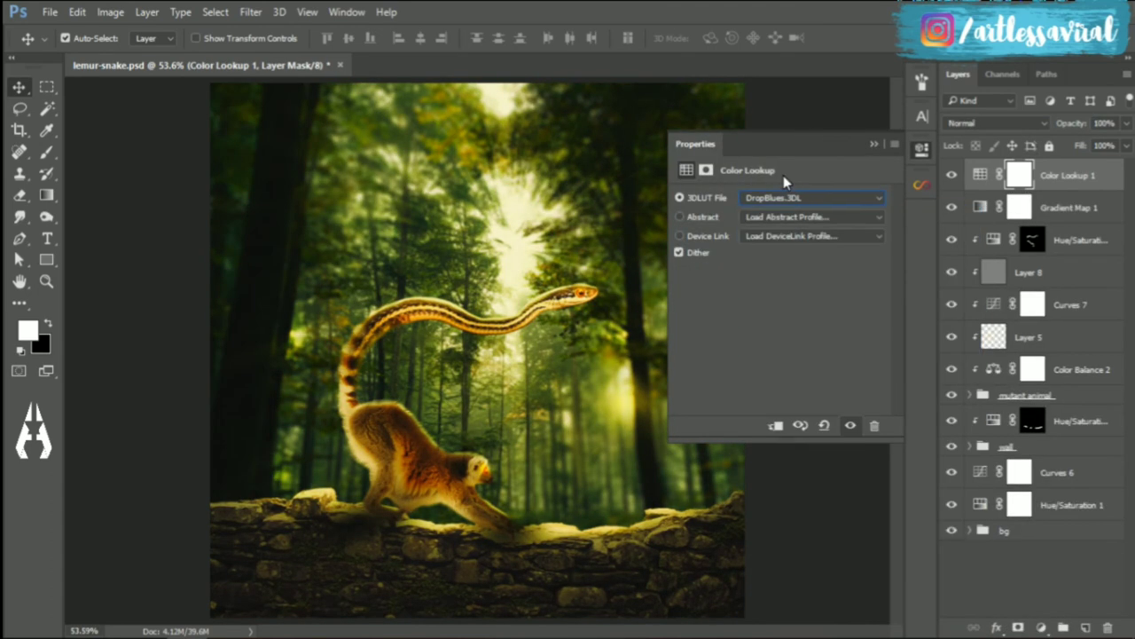
- Add an amber Color Lookup 2, limit it to bright areas with Blend If, and change its blend mode
{"action": "left_click", "coordinate": [1041, 628]}
{"action": "left_click", "coordinate": [1027, 519]}
{"action": "left_click", "coordinate": [811, 197]}
{"action": "left_click", "coordinate": [811, 373]}
{"action": "double_click", "coordinate": [1101, 174]}
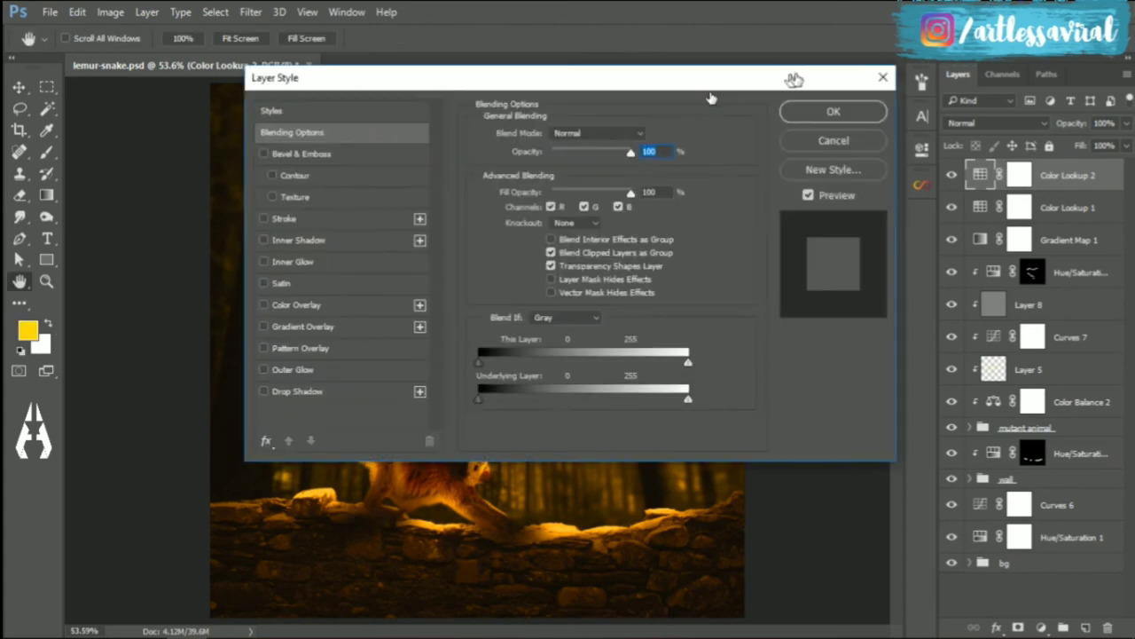
{"action": "left_click_drag", "start_coordinate": [710, 98], "coordinate": [989, 97]}
{"action": "mouse_move", "coordinate": [757, 398]}
{"action": "left_mouse_down"}
{"action": "mouse_move", "coordinate": [890, 398]}
{"action": "mouse_move", "coordinate": [865, 399]}
{"action": "left_mouse_up"}
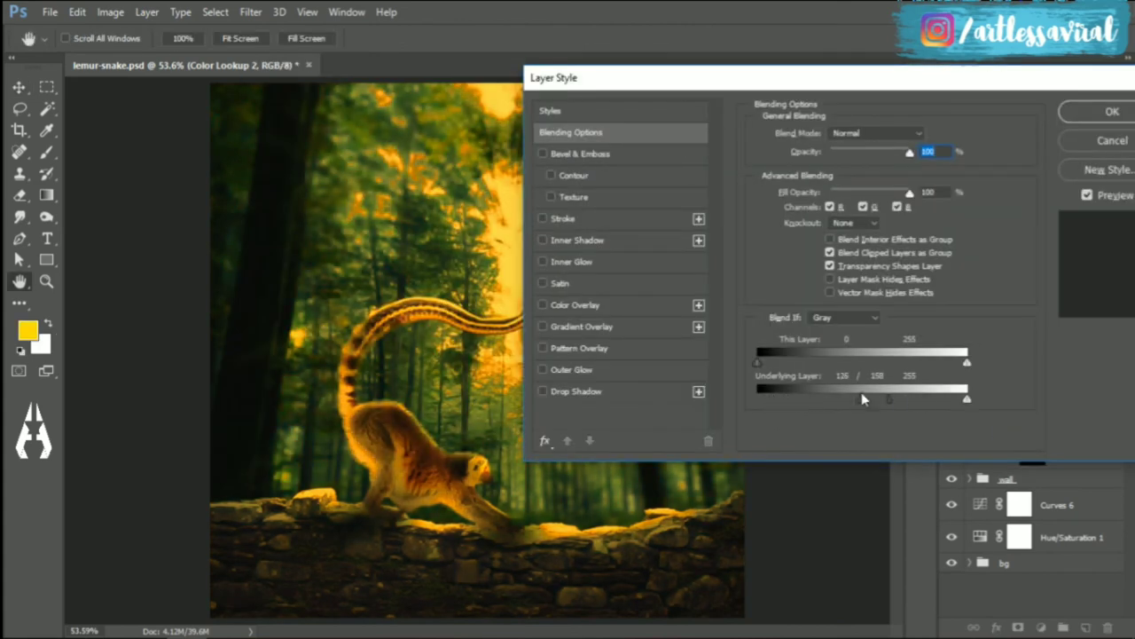
{"action": "key", "text": "Return"}
{"action": "key", "text": "shift+plus"}
{"action": "key", "text": "shift+plus"}
{"action": "key", "text": "shift+plus"}
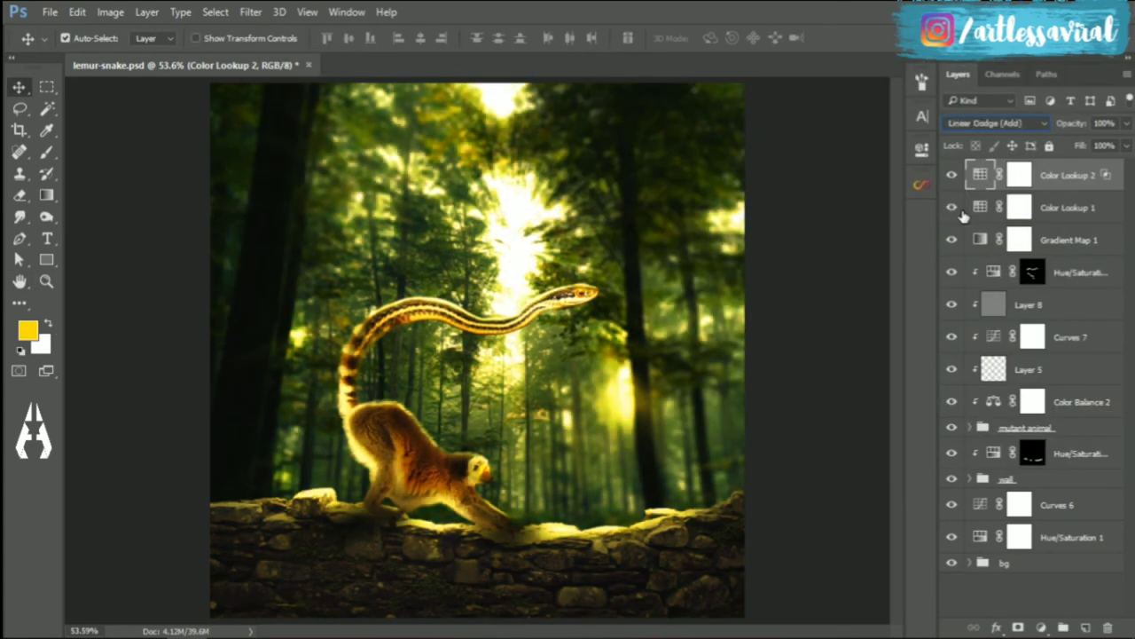
{"action": "key", "text": "shift+minus"}
{"action": "key", "text": "shift+minus"}
- Add Color Lookup 3, comparing Going for a walk, Good morning, Once upon a time and Passing by looks
{"action": "left_click", "coordinate": [1042, 627]}
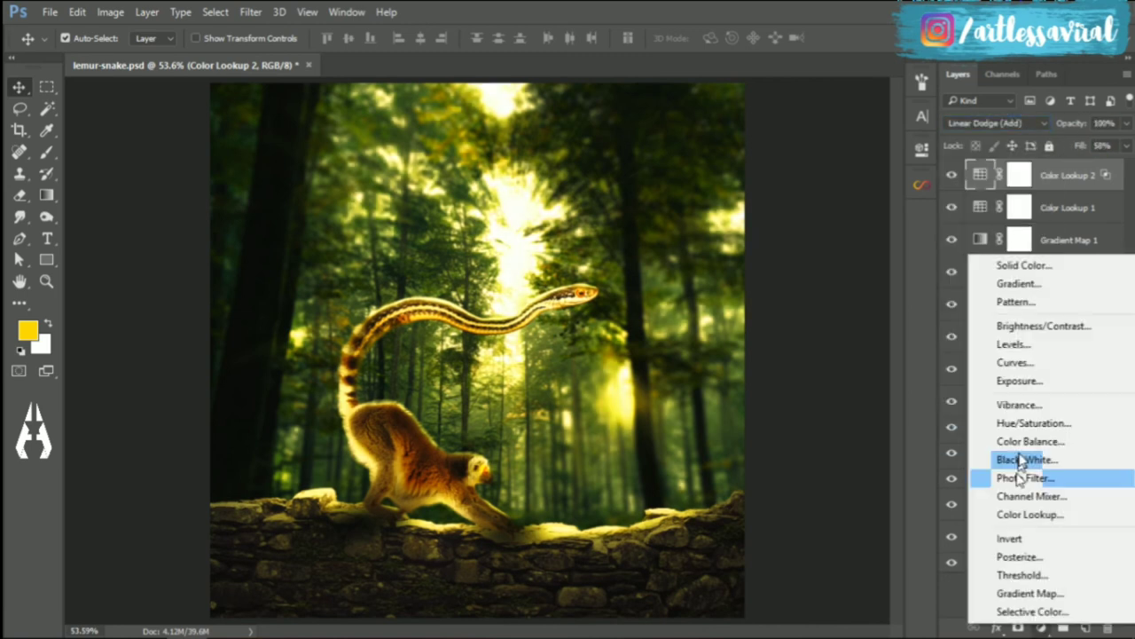
{"action": "left_click", "coordinate": [985, 510]}
{"action": "left_click", "coordinate": [812, 197]}
{"action": "left_click", "coordinate": [798, 496]}
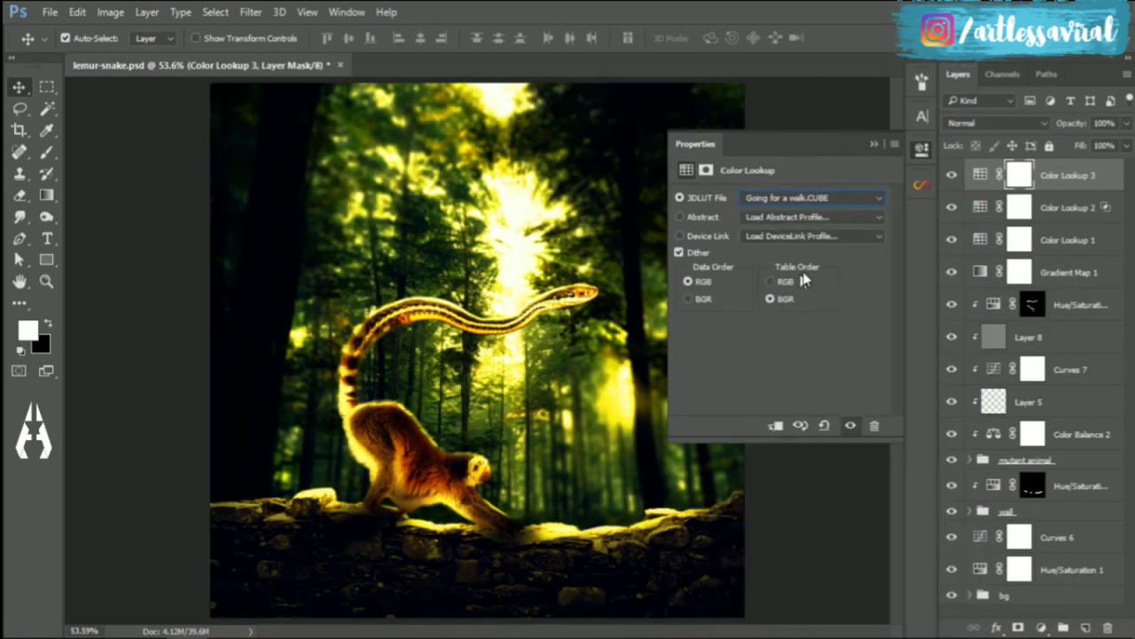
{"action": "left_click", "coordinate": [812, 197]}
{"action": "left_click", "coordinate": [781, 184]}
{"action": "left_click", "coordinate": [812, 197]}
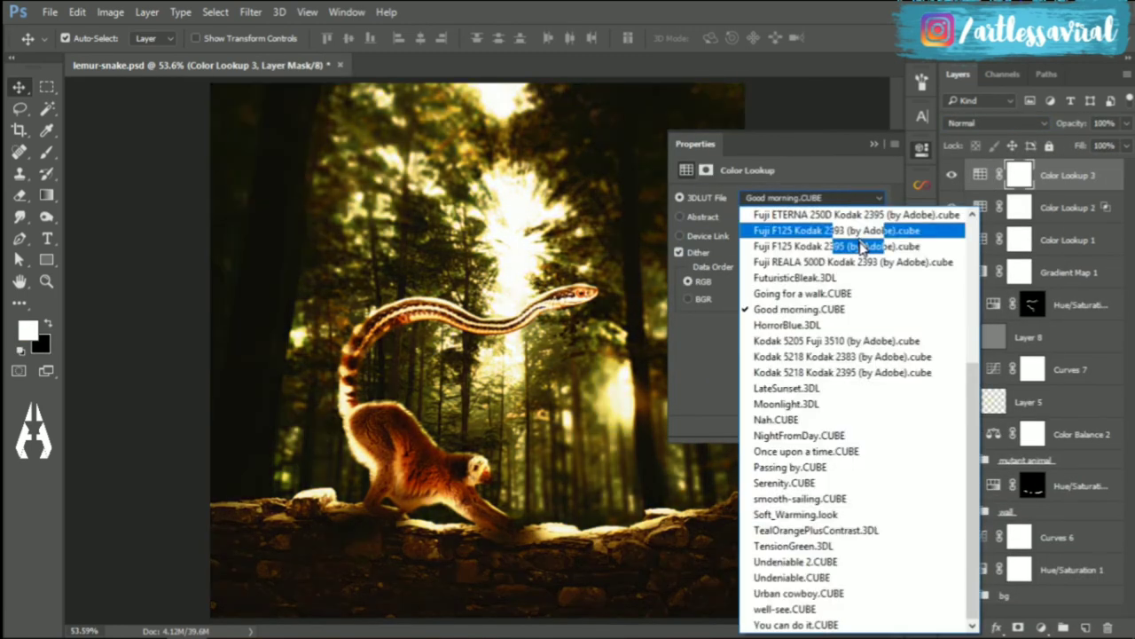
{"action": "left_click", "coordinate": [799, 527]}
{"action": "left_click", "coordinate": [865, 198]}
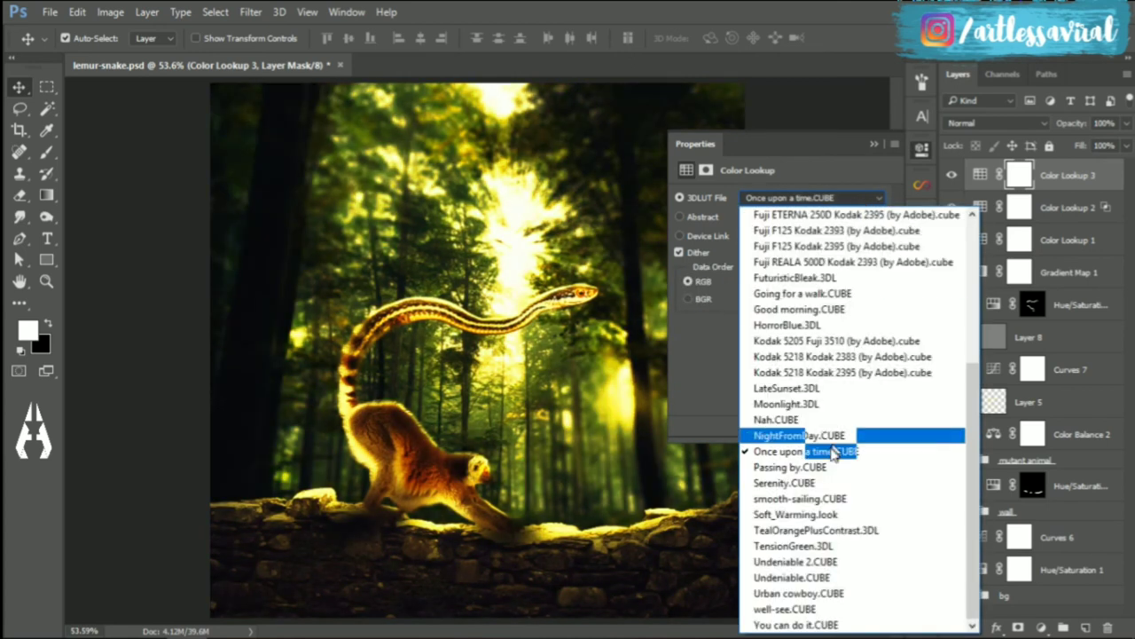
{"action": "left_click", "coordinate": [824, 467]}
{"action": "key", "text": "Down"}
{"action": "key", "text": "Down"}
{"action": "key", "text": "Down"}
{"action": "left_click", "coordinate": [876, 143]}
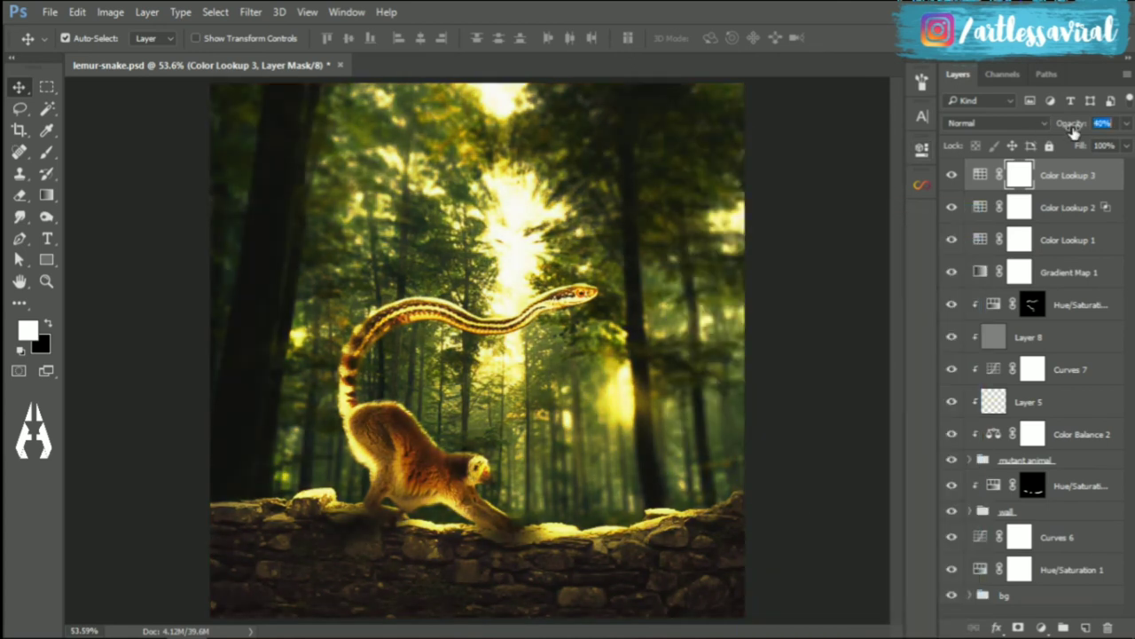
- Add an Exposure layer darkening the whole image to -1.06
{"action": "left_click", "coordinate": [1041, 627]}
{"action": "left_click", "coordinate": [958, 367]}
{"action": "left_click_drag", "start_coordinate": [779, 238], "coordinate": [765, 242]}
- Paint the Exposure mask black with a large soft brush to spare the forest centre
{"action": "left_click", "coordinate": [874, 144]}
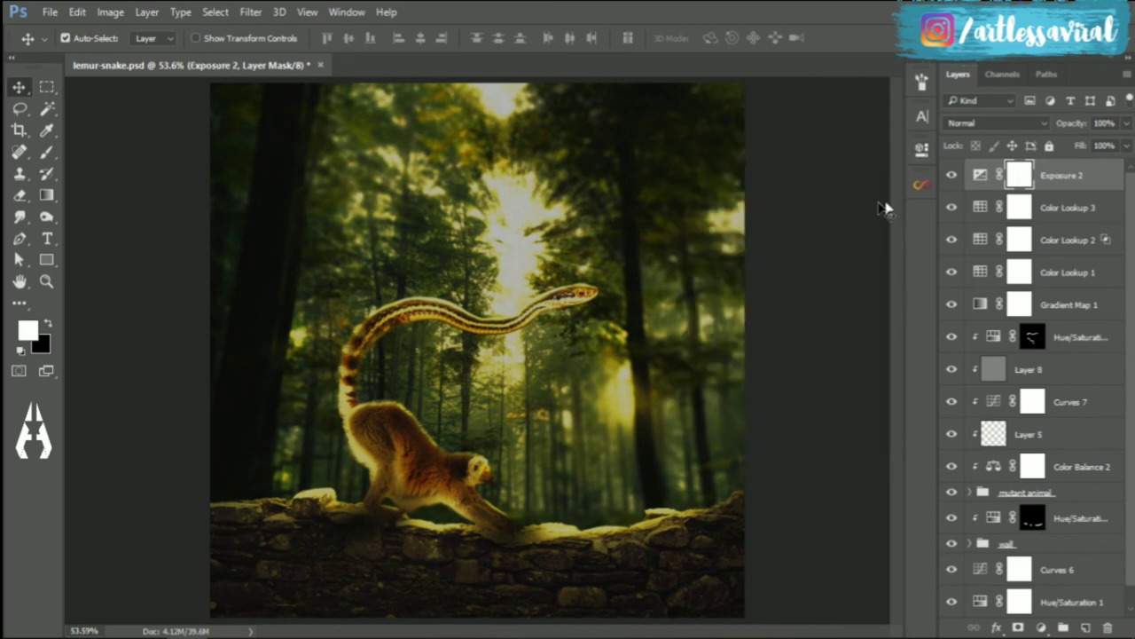
{"action": "key", "text": "ctrl+i"}
{"action": "key", "text": "b"}
{"action": "left_click", "coordinate": [89, 38]}
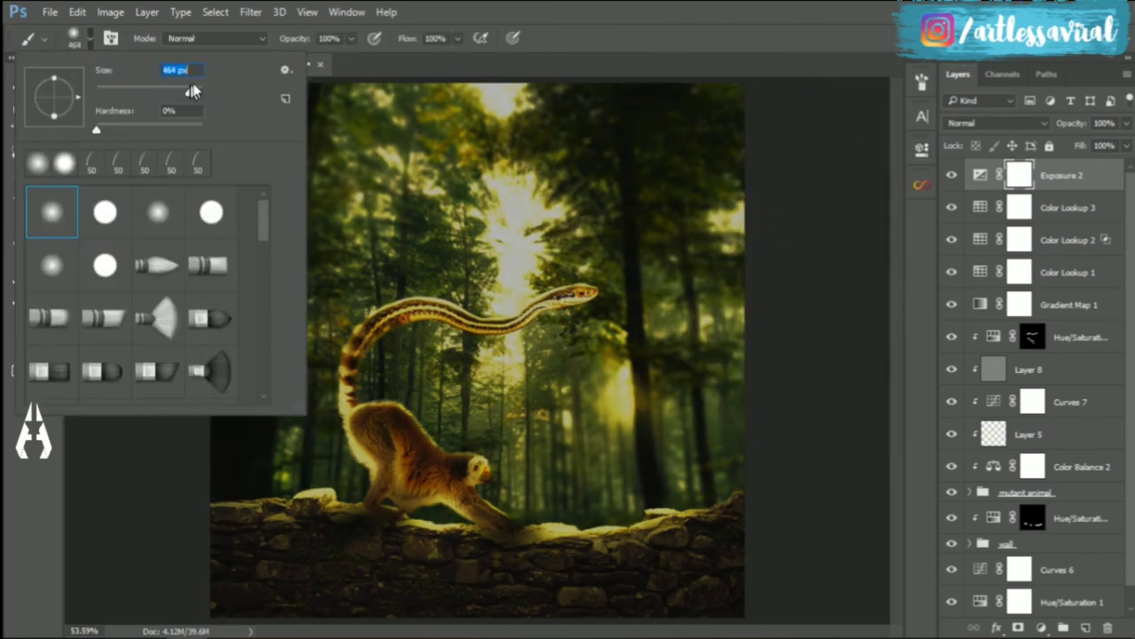
{"action": "key", "text": "Return"}
{"action": "mouse_move", "coordinate": [393, 379]}
{"action": "left_mouse_down"}
{"action": "mouse_move", "coordinate": [620, 470]}
{"action": "mouse_move", "coordinate": [418, 355]}
{"action": "mouse_move", "coordinate": [603, 341]}
{"action": "left_mouse_up"}
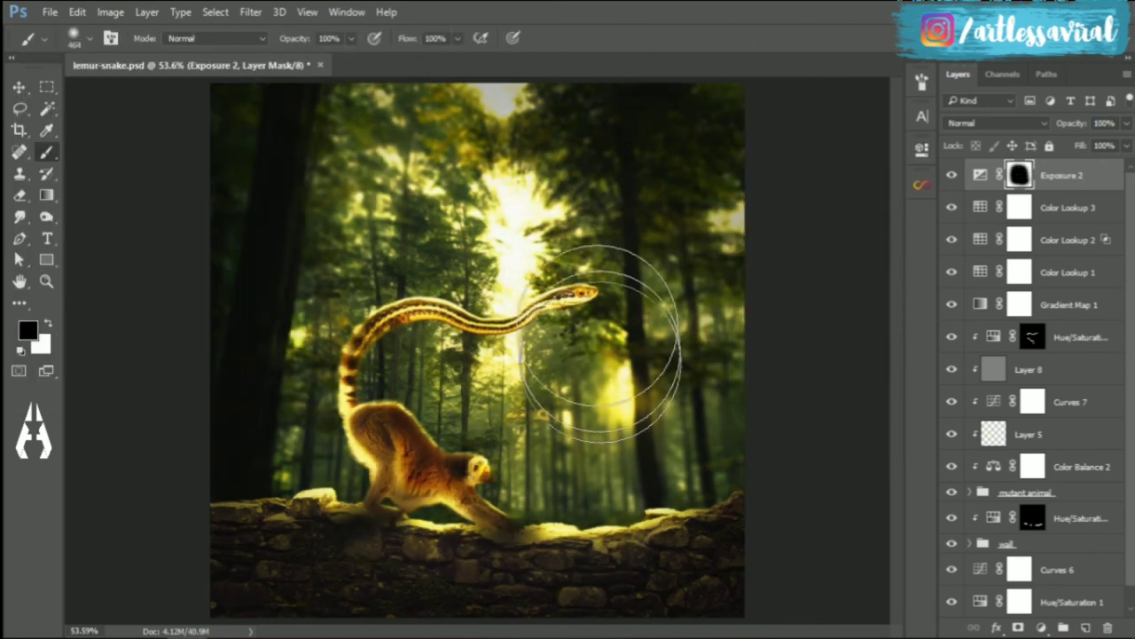
{"action": "key", "text": "x"}
- Add a Vibrance adjustment layer
{"action": "left_click", "coordinate": [1042, 627]}
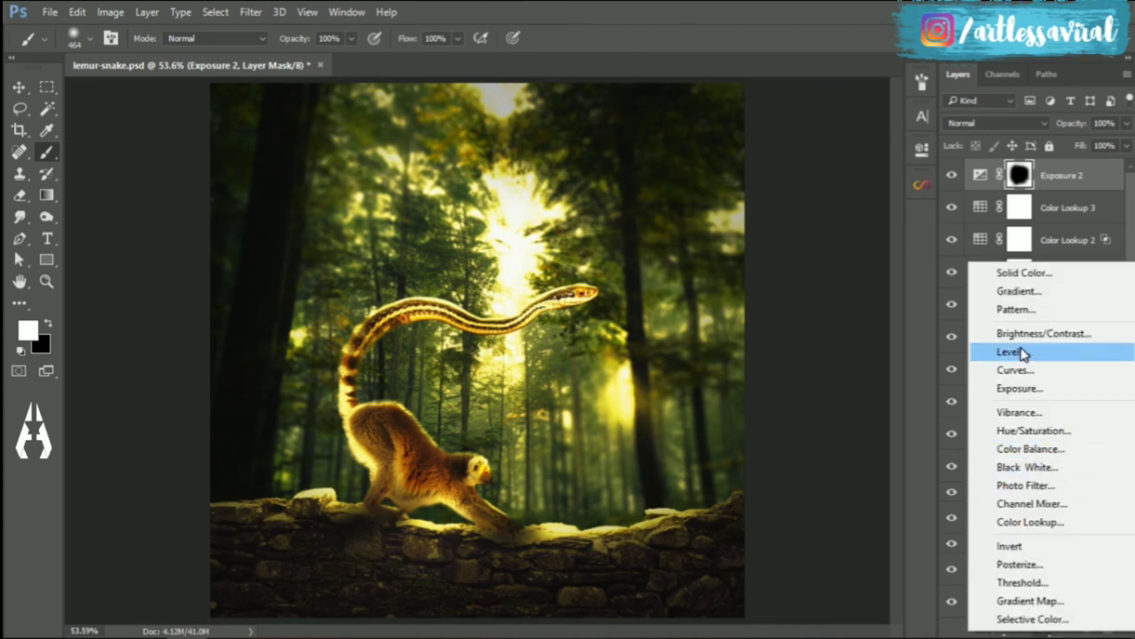
{"action": "left_click", "coordinate": [1019, 411]}
{"action": "left_click", "coordinate": [720, 191], "text": "shift"}
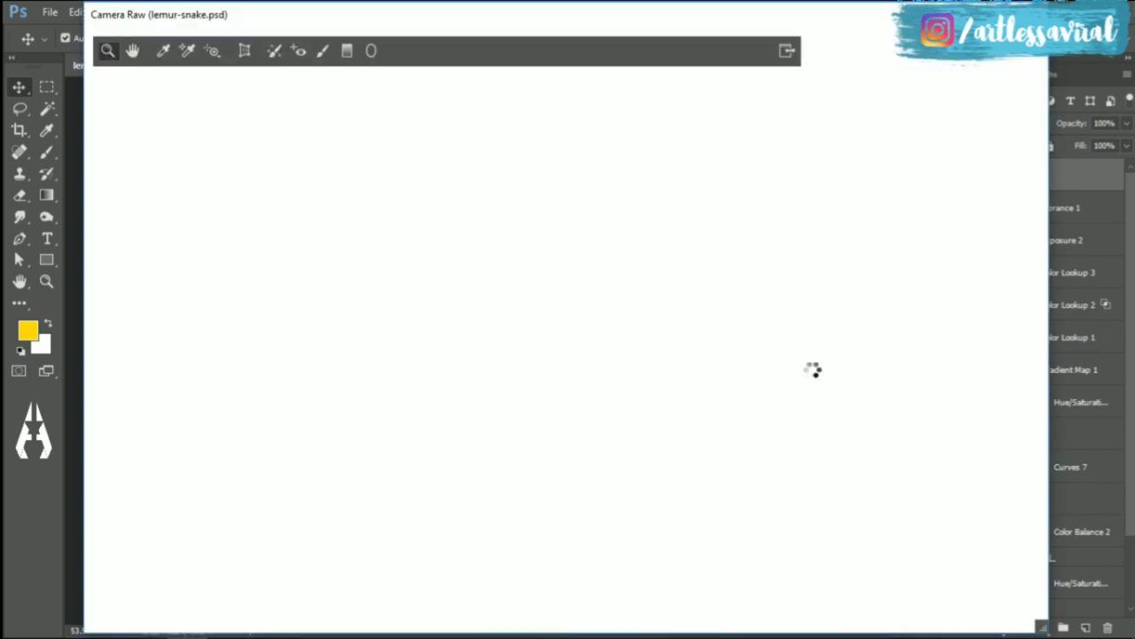
- Set Camera Raw Temperature +9, Tint +28, Exposure +0.65 with tonal tweaks, and apply
{"action": "left_click_drag", "start_coordinate": [923, 264], "coordinate": [951, 291]}
{"action": "left_click_drag", "start_coordinate": [923, 343], "coordinate": [935, 343]}
{"action": "left_click_drag", "start_coordinate": [923, 369], "coordinate": [939, 375]}
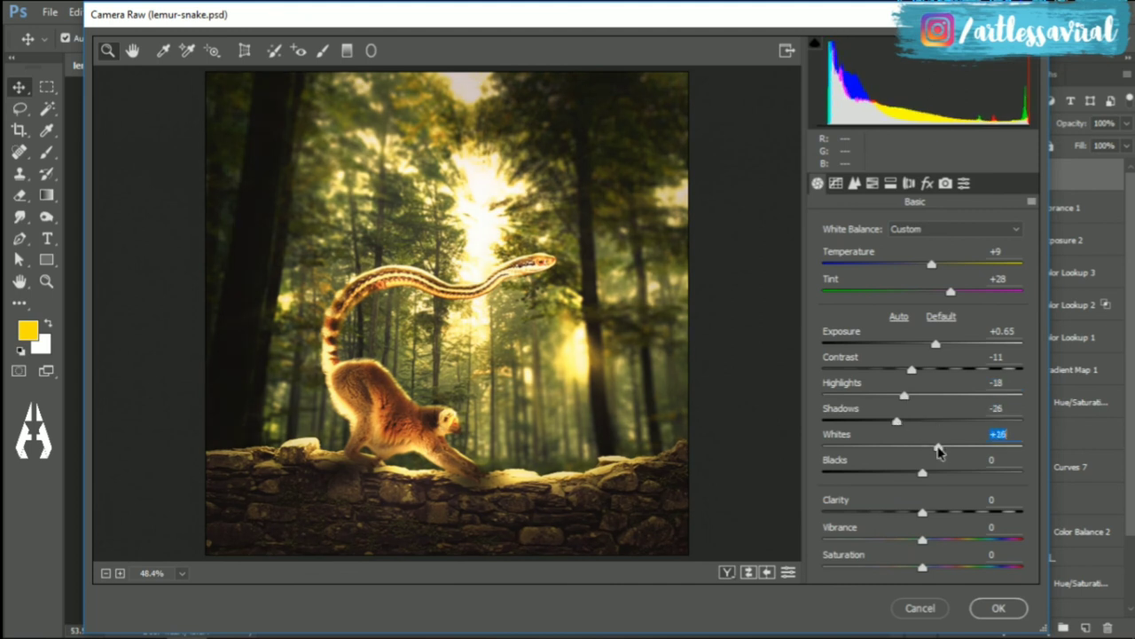
{"action": "left_click", "coordinate": [999, 608]}
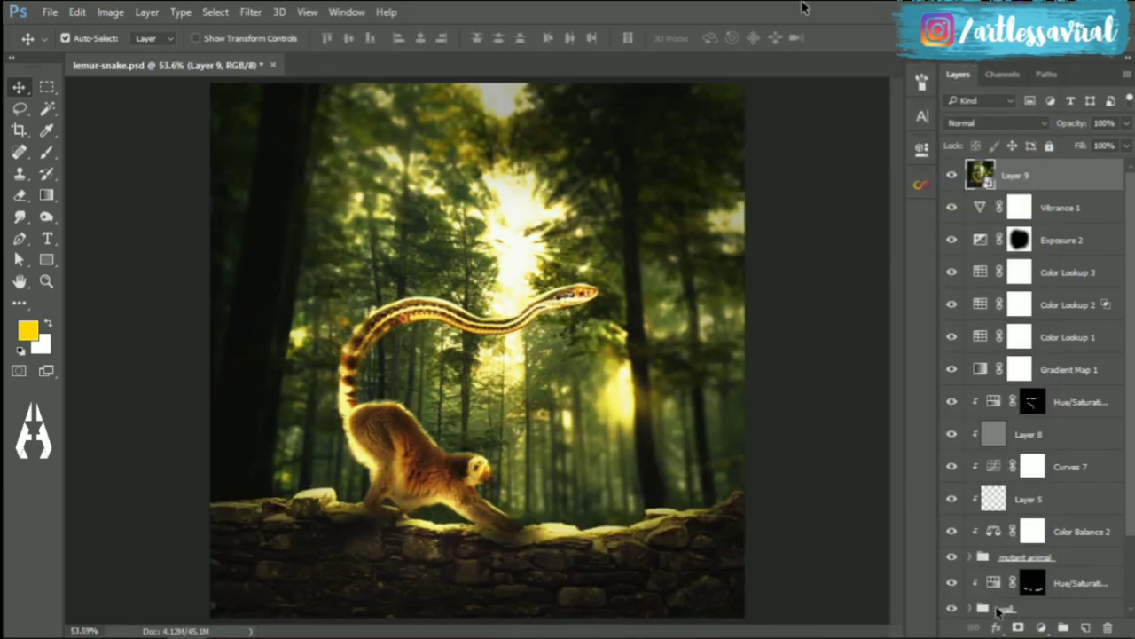